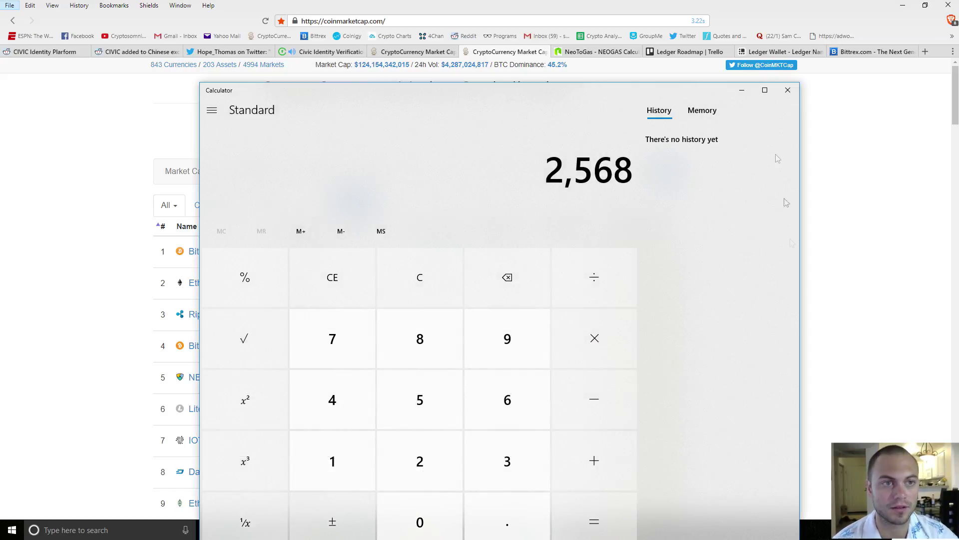
# Step: Close Windows Calculator and refocus the CoinMarketCap market cap page
pyautogui.click(792, 90)
pyautogui.click(800, 205)
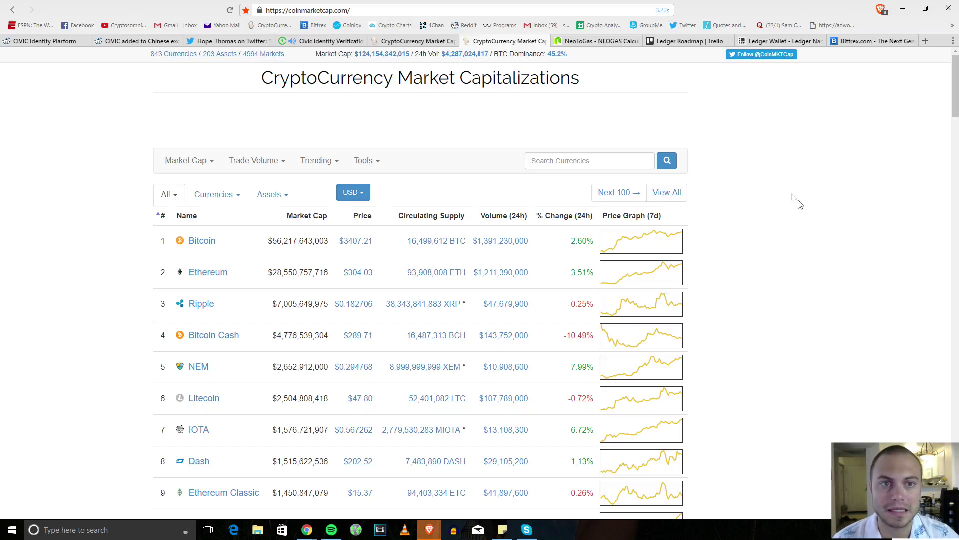
pyautogui.scroll(-4, 754, 374)
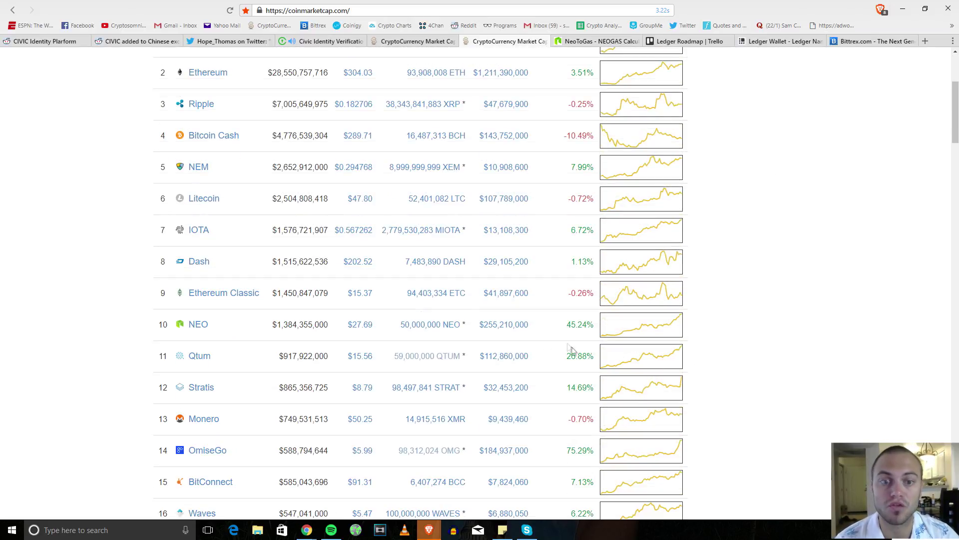
pyautogui.doubleClick(361, 324)
pyautogui.click(802, 348)
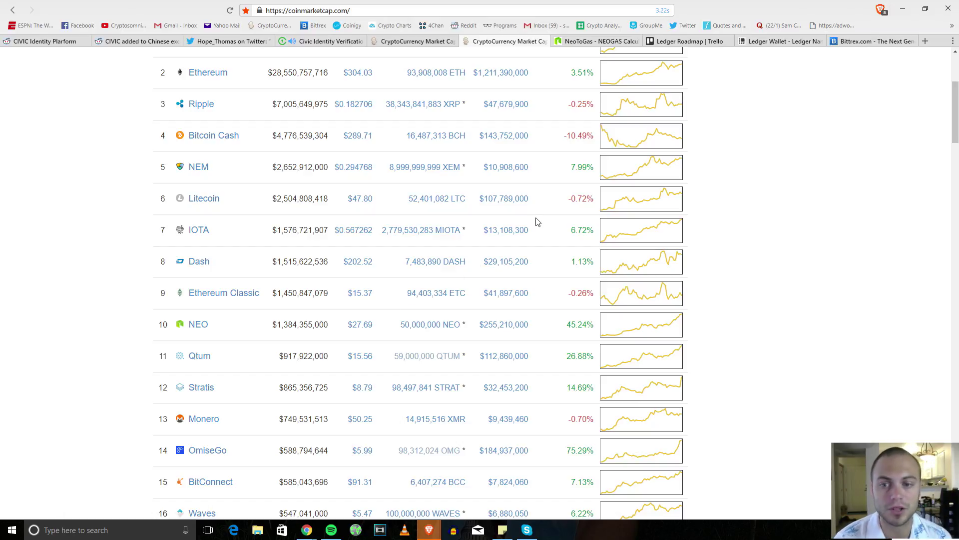
pyautogui.scroll(4, 650, 260)
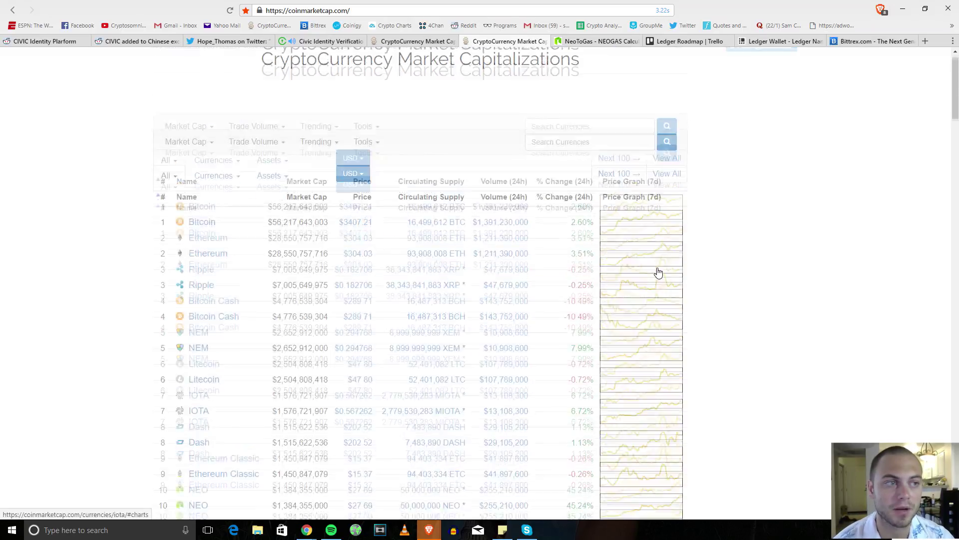
pyautogui.scroll(-4, 773, 259)
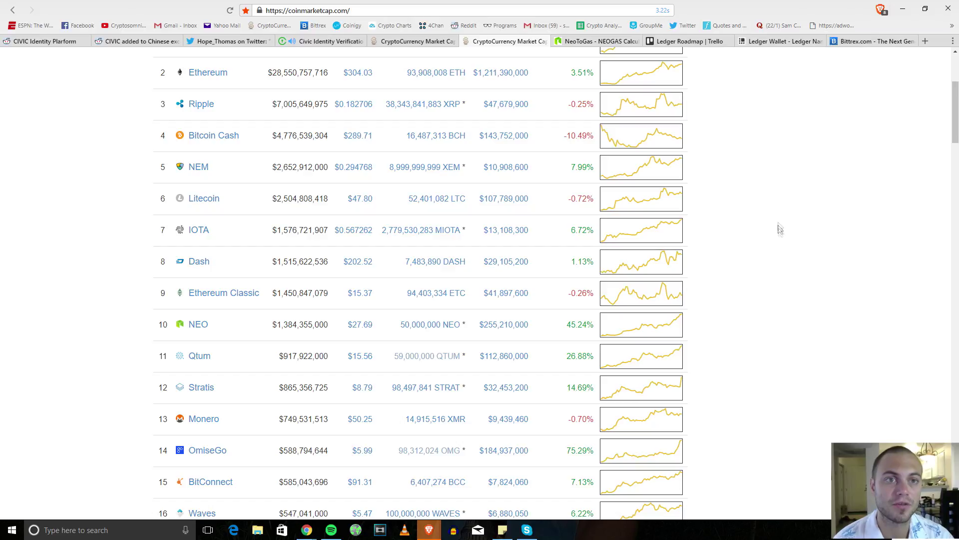
pyautogui.scroll(3, 794, 209)
pyautogui.scroll(2, 795, 214)
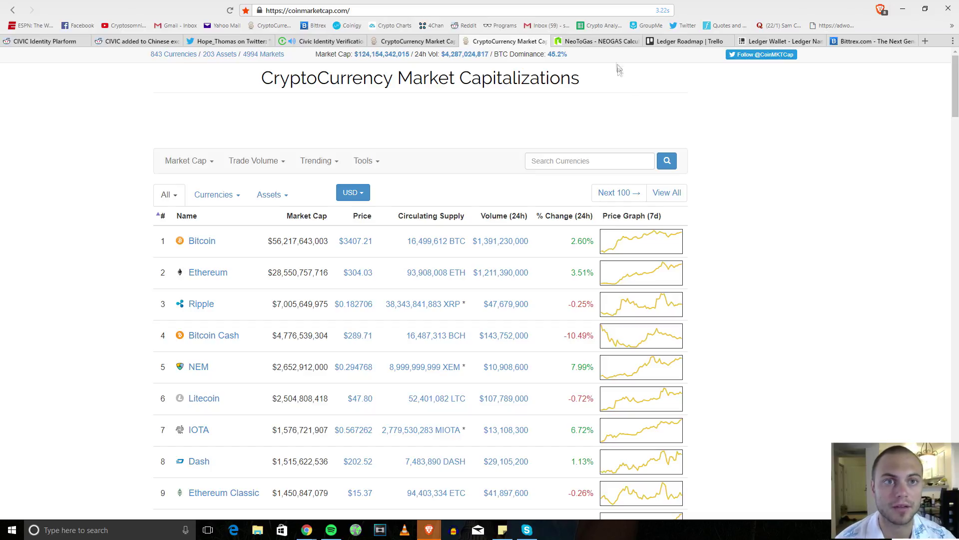
# Step: On NeoToGas, replace the share count with 1000 NEO and calculate the GAS reward
pyautogui.click(608, 41)
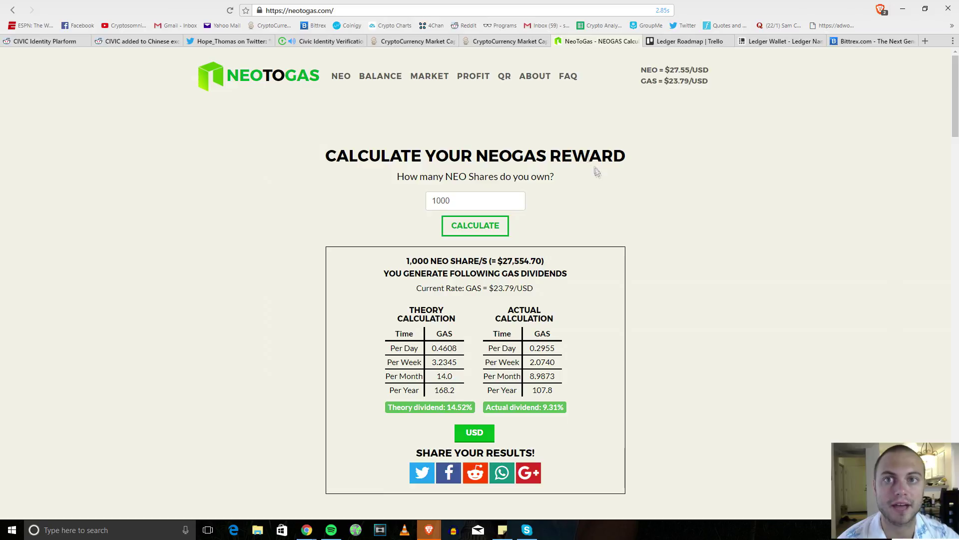
pyautogui.moveTo(490, 197); pyautogui.dragTo(388, 205)
pyautogui.press('BackSpace')
pyautogui.press('Return')
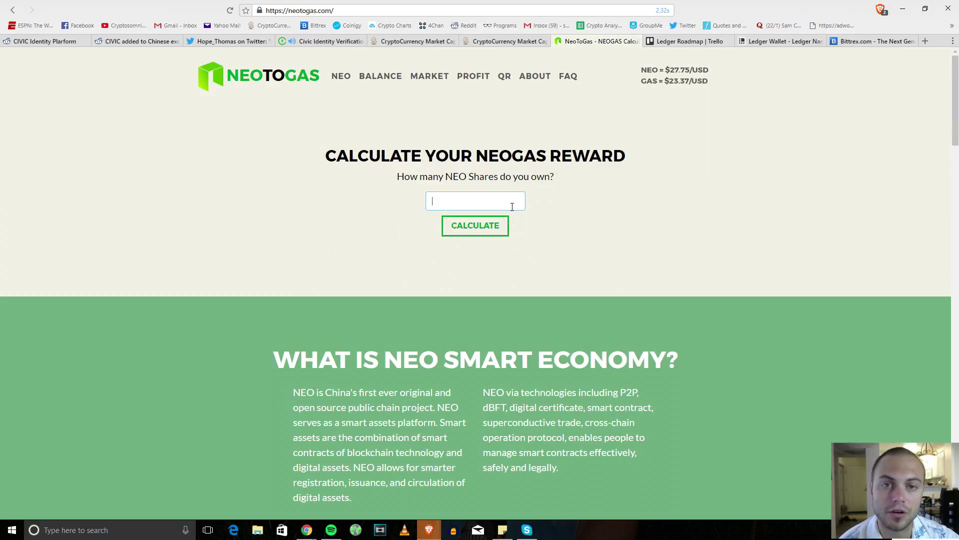
pyautogui.write('1000')
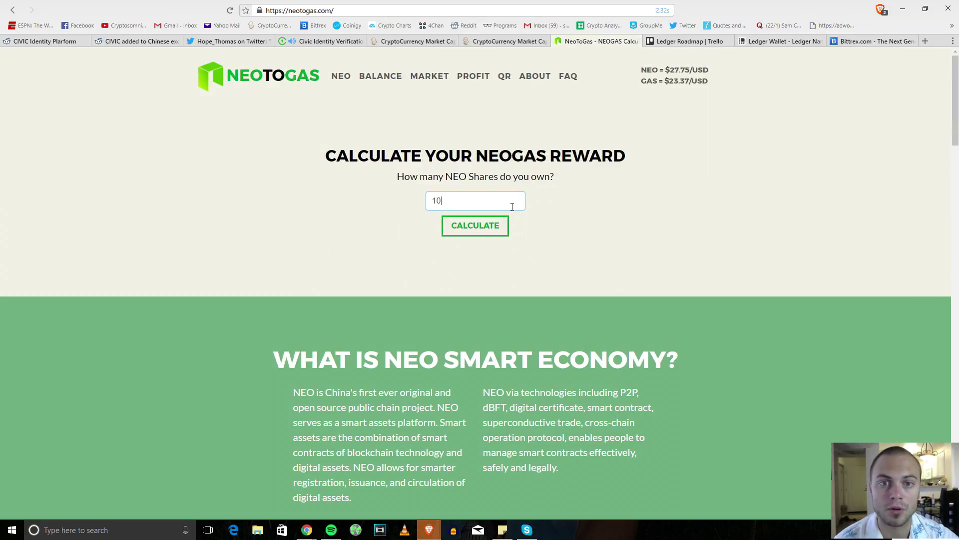
pyautogui.click(472, 232)
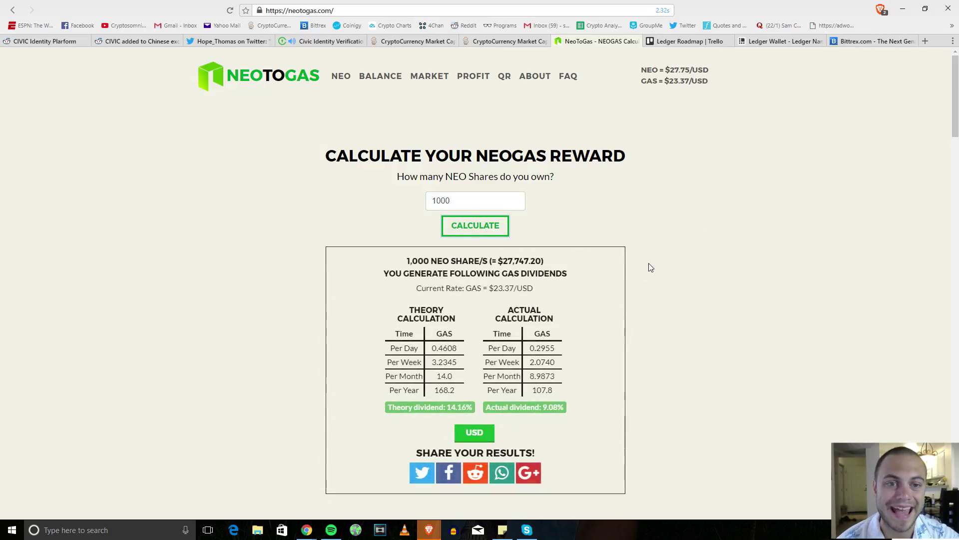
# Step: Review the theory table and actual rewards: 8.9873 GAS per month, 107.8 GAS per year
pyautogui.moveTo(408, 306); pyautogui.dragTo(505, 310)
pyautogui.click(505, 310)
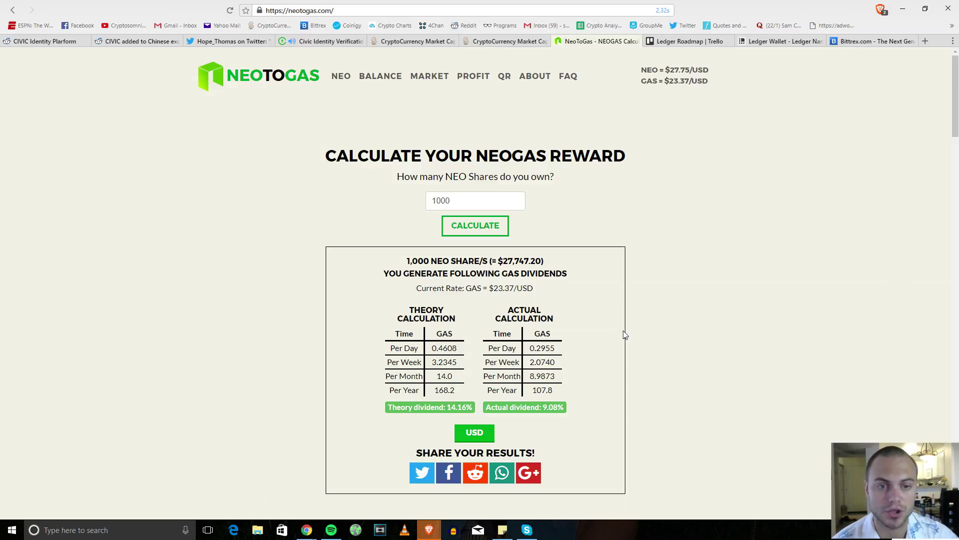
pyautogui.moveTo(498, 306); pyautogui.dragTo(543, 316)
pyautogui.click(555, 324)
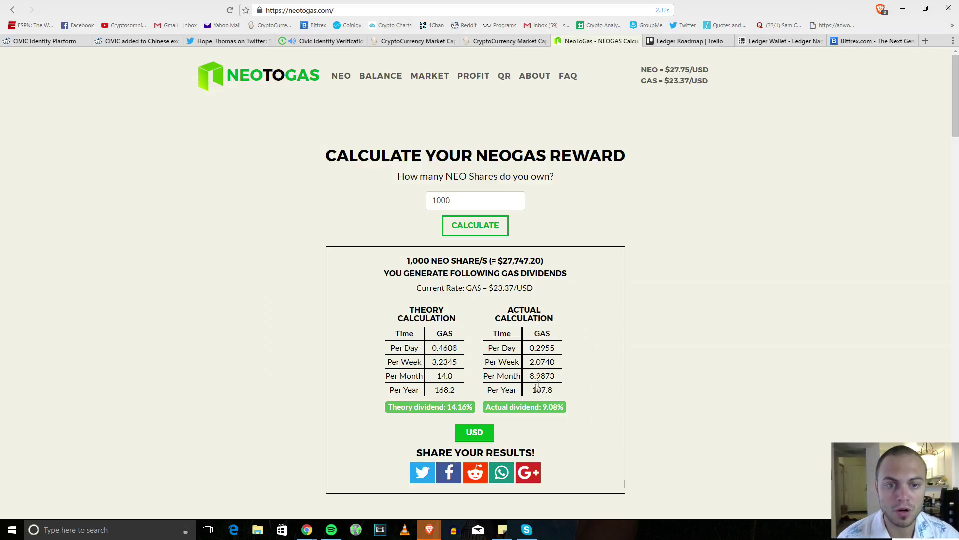
pyautogui.moveTo(531, 374); pyautogui.dragTo(560, 376)
pyautogui.click(614, 363)
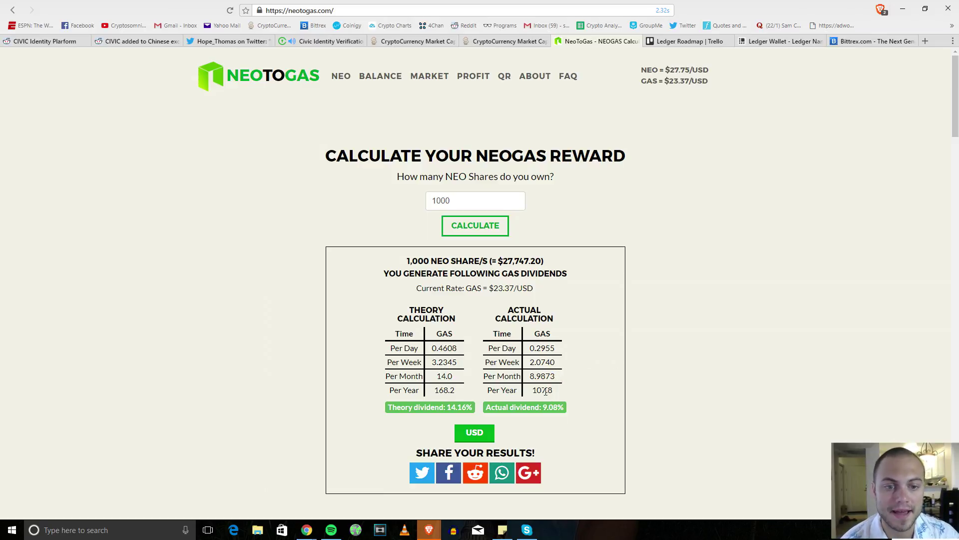
pyautogui.moveTo(555, 390); pyautogui.dragTo(531, 390)
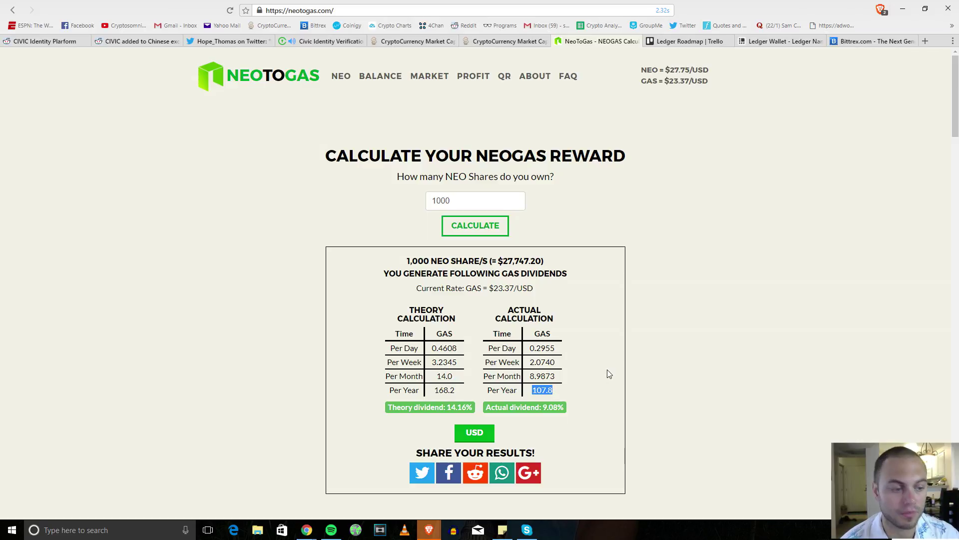
pyautogui.press('XF86Calculator')
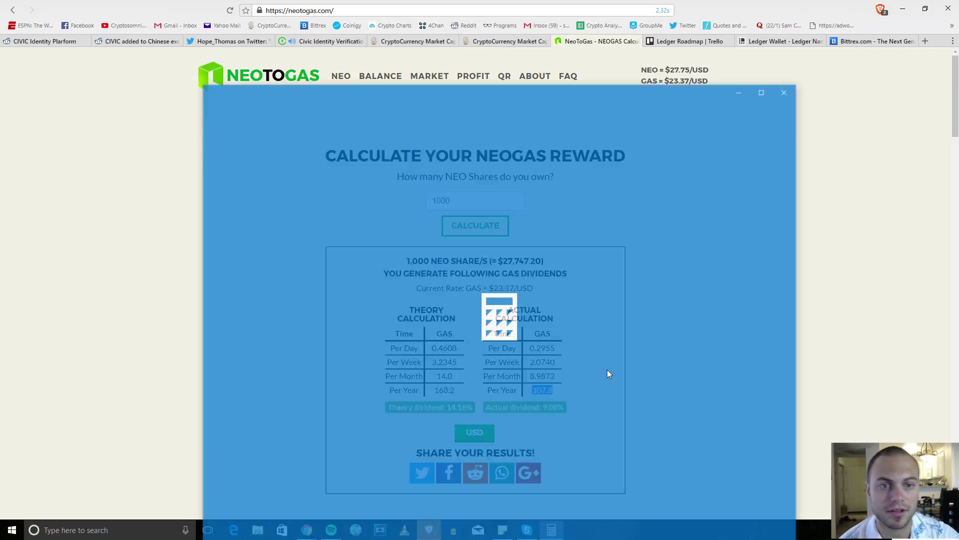
# Step: Position the Calculator and compute 23 × 108 = 2,484
pyautogui.moveTo(619, 96); pyautogui.dragTo(623, 111)
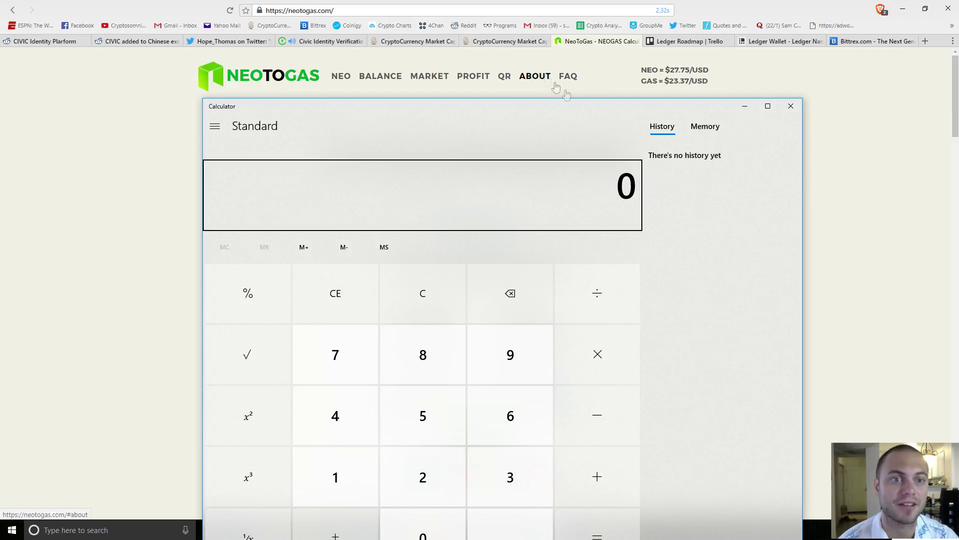
pyautogui.moveTo(487, 110); pyautogui.dragTo(454, 104)
pyautogui.click(418, 459)
pyautogui.click(443, 457)
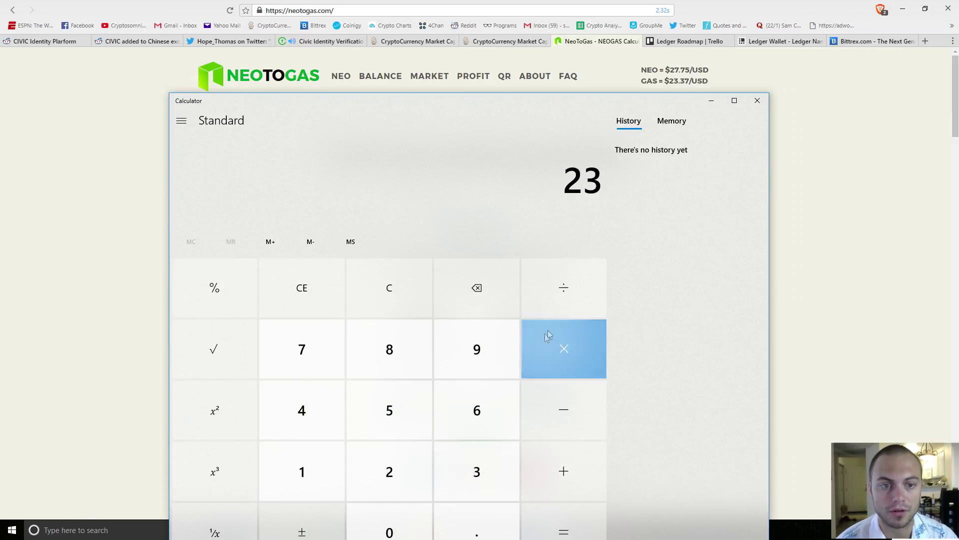
pyautogui.click(578, 350)
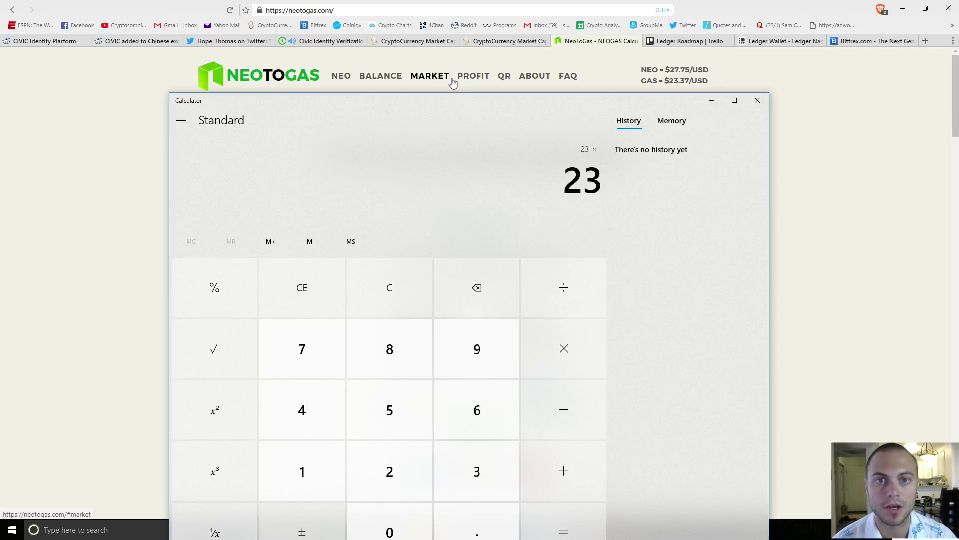
pyautogui.moveTo(428, 100); pyautogui.dragTo(474, 102)
pyautogui.click(348, 470)
pyautogui.click(425, 515)
pyautogui.click(442, 345)
pyautogui.click(607, 517)
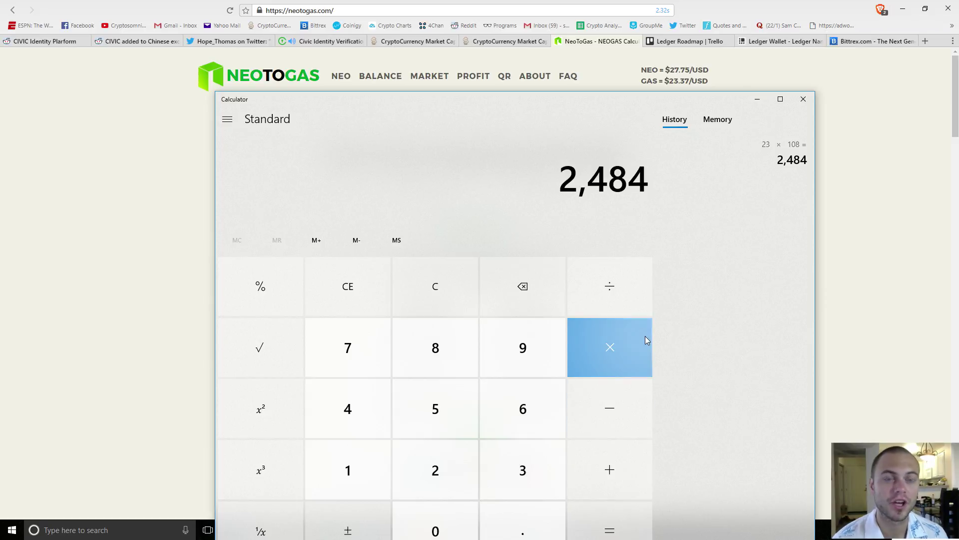
# Step: Compute 108 × 300 = 32,400, then minimize the Calculator to show NeoToGas
pyautogui.click(758, 100)
pyautogui.moveTo(470, 201); pyautogui.dragTo(380, 195)
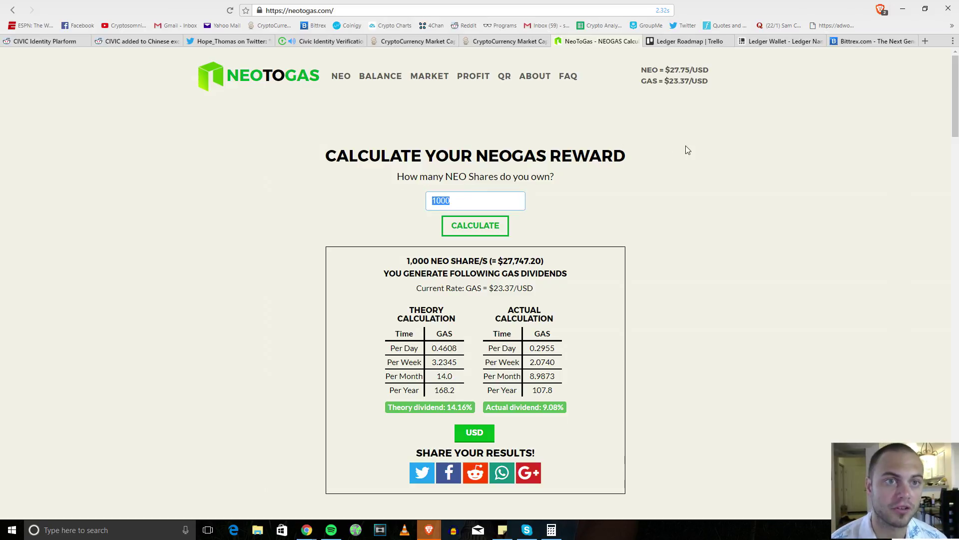
pyautogui.click(548, 520)
pyautogui.click(552, 530)
pyautogui.click(355, 483)
pyautogui.click(432, 527)
pyautogui.click(429, 367)
pyautogui.click(612, 349)
pyautogui.click(504, 485)
pyautogui.click(467, 513)
pyautogui.click(465, 515)
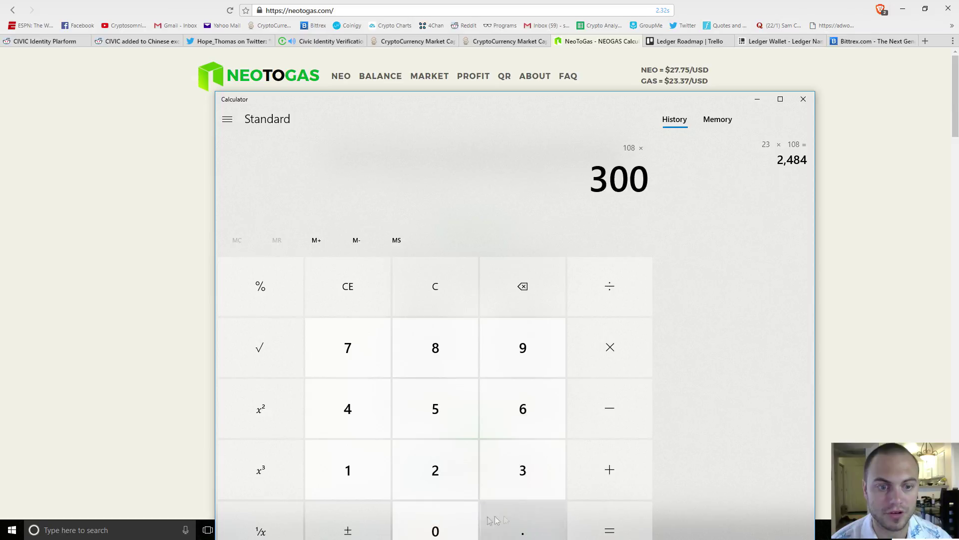
pyautogui.click(583, 528)
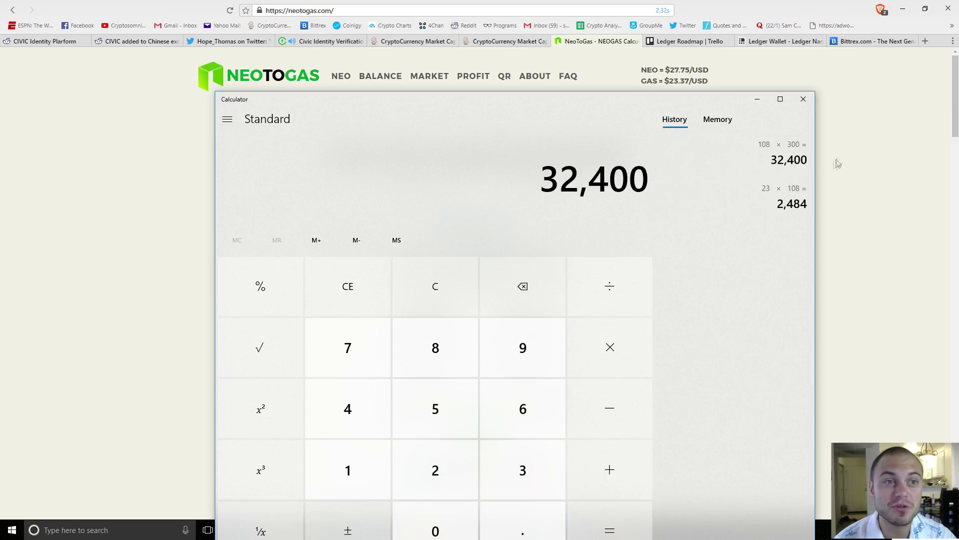
pyautogui.click(757, 99)
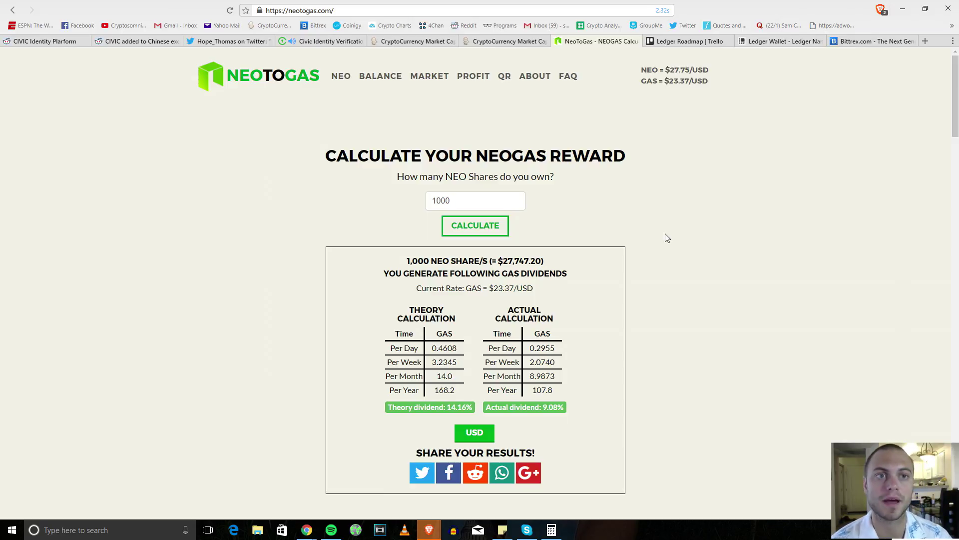
# Step: Open neo.org in a new tab and go to its wallet download page
pyautogui.click(925, 41)
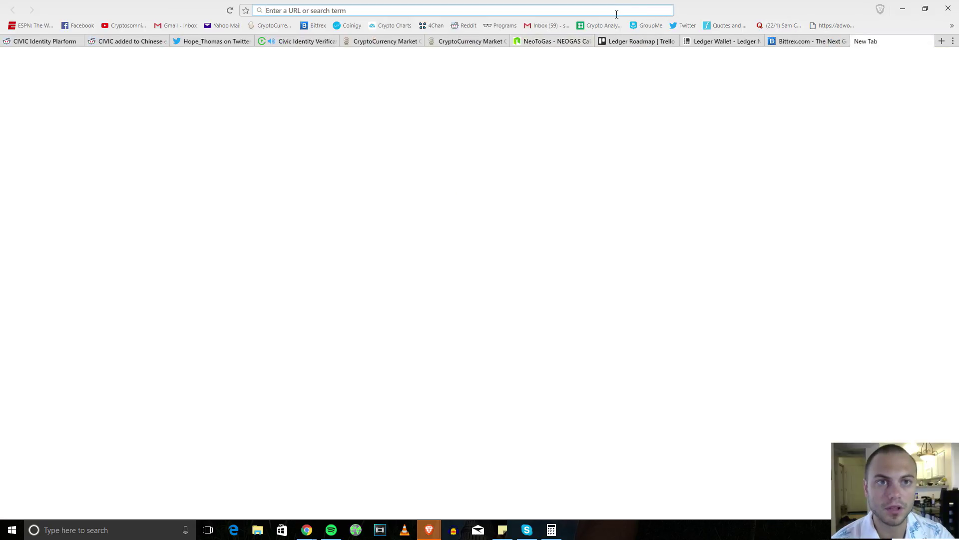
pyautogui.write('neo.org/')
pyautogui.press('Return')
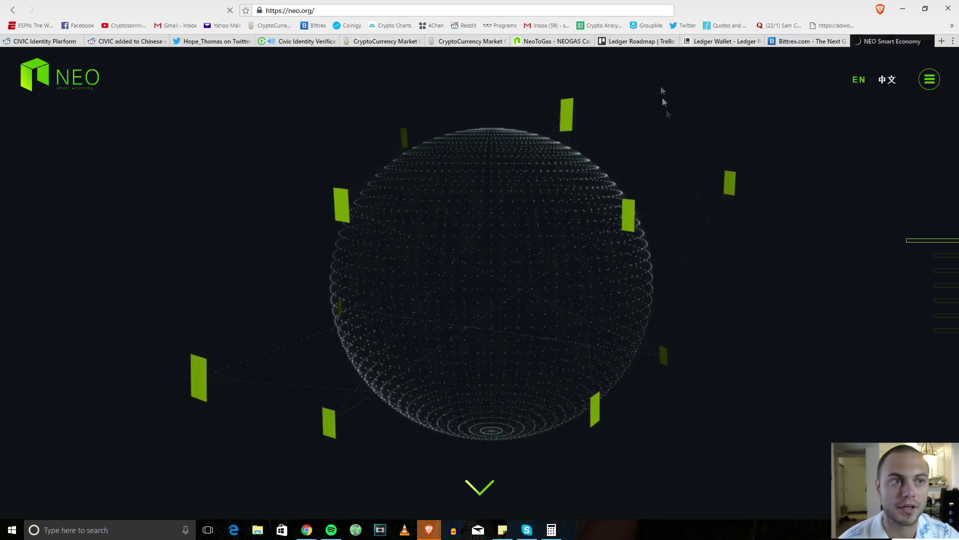
pyautogui.click(908, 118)
# Step: Follow the NEON download link to GitHub and scroll to the release's Downloads list
pyautogui.scroll(-1, 659, 280)
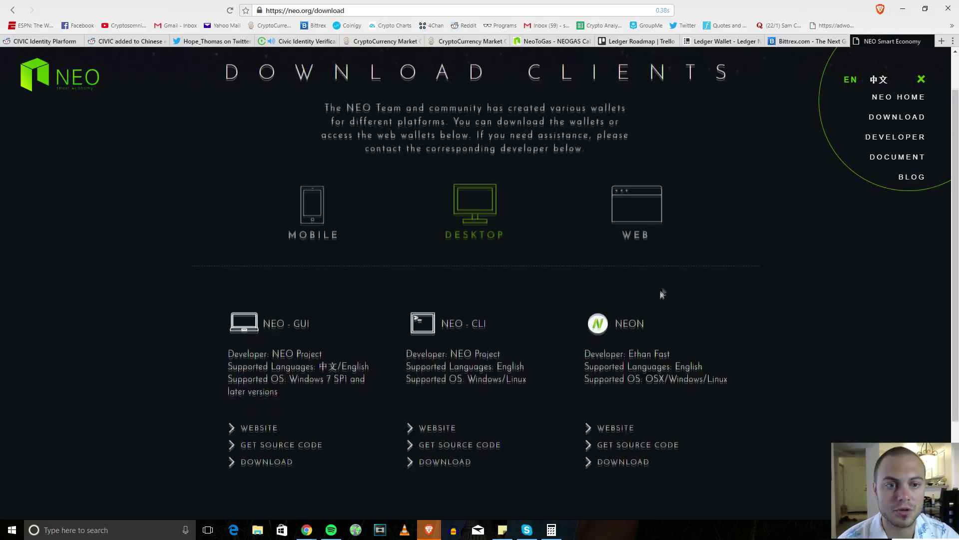
pyautogui.scroll(1, 665, 240)
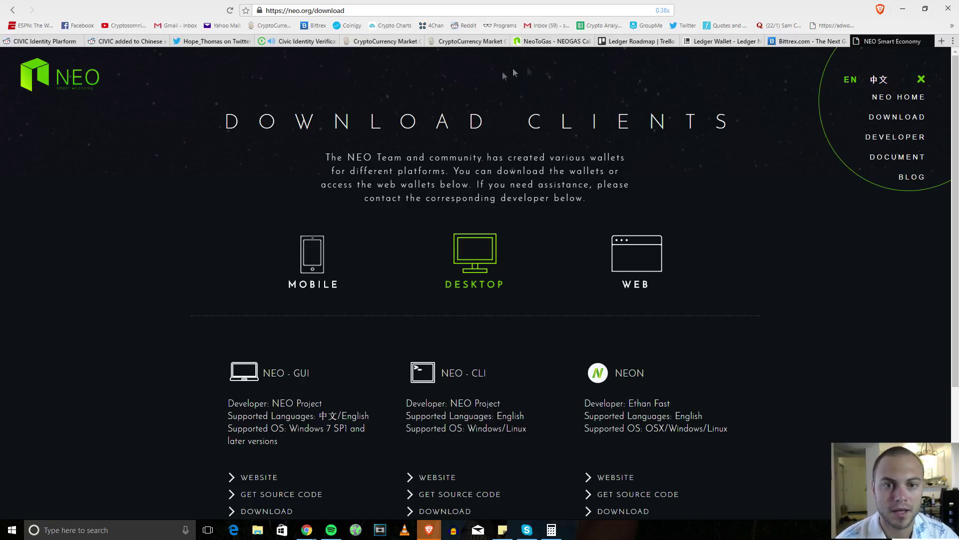
pyautogui.scroll(-3, 502, 278)
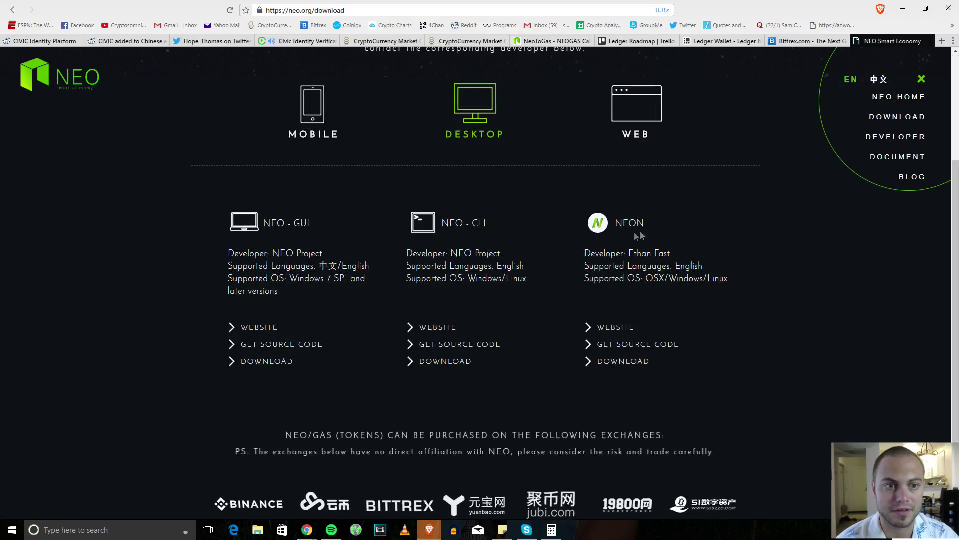
pyautogui.click(631, 361)
pyautogui.scroll(-2, 520, 364)
pyautogui.scroll(-2, 435, 374)
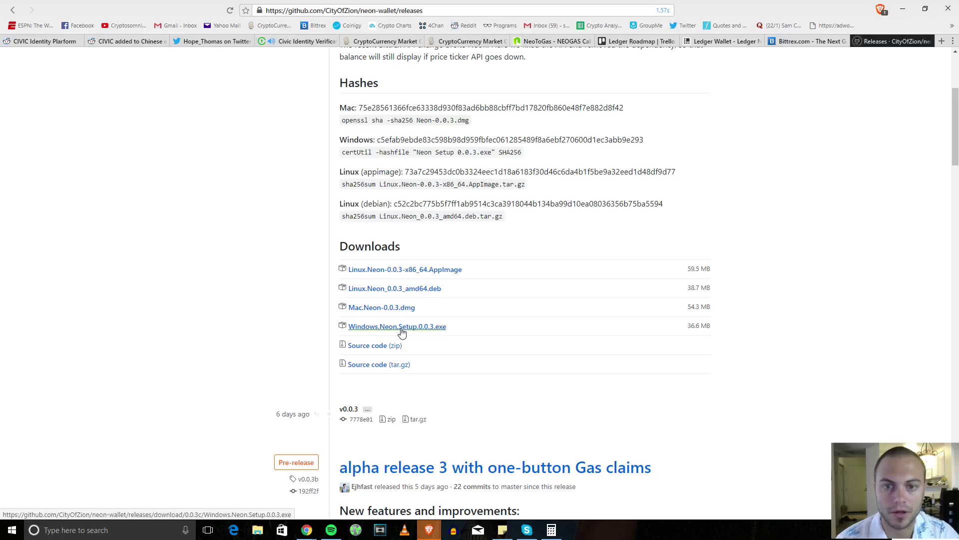
# Step: Download Windows.Neon.Setup.0.0.3.exe and run the installer from the download bar
pyautogui.scroll(1, 790, 280)
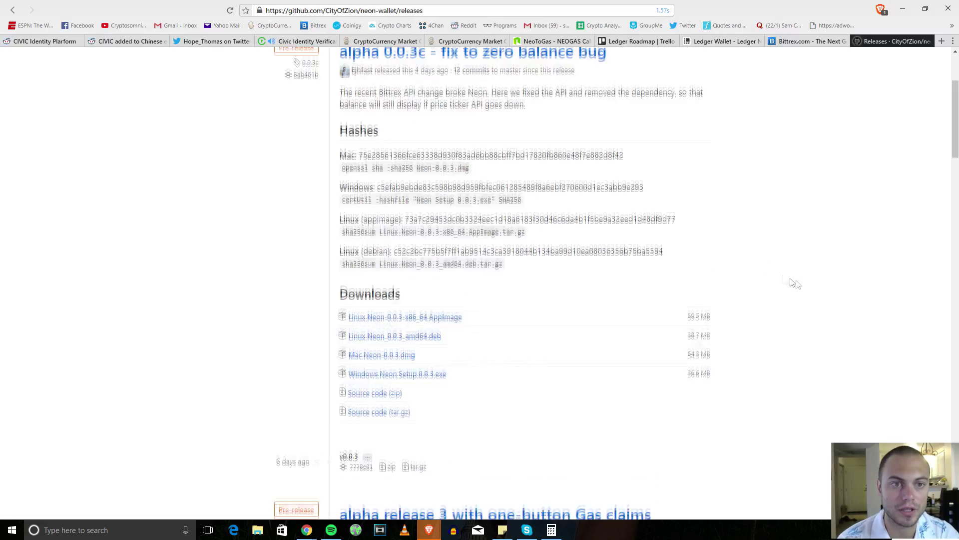
pyautogui.click(440, 376)
pyautogui.moveTo(45, 509)
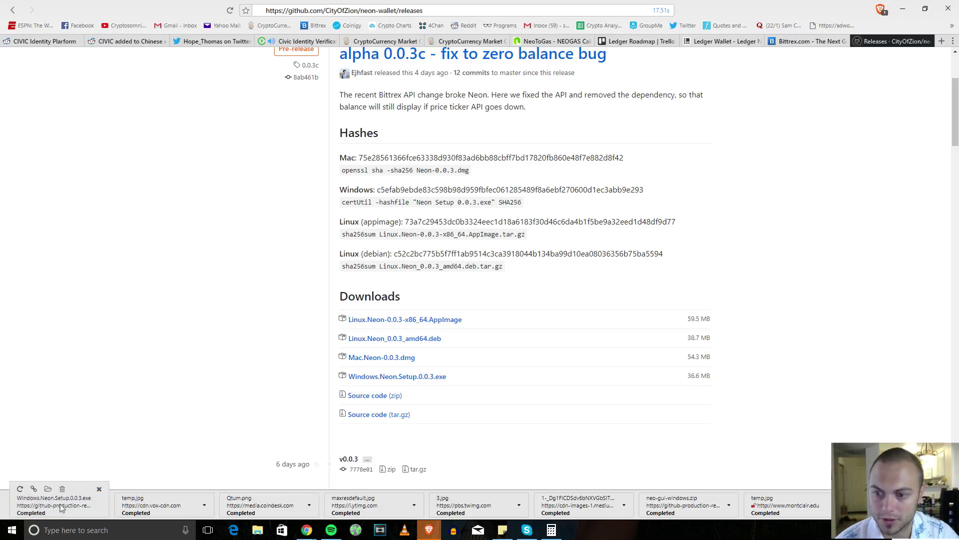
pyautogui.click(35, 495)
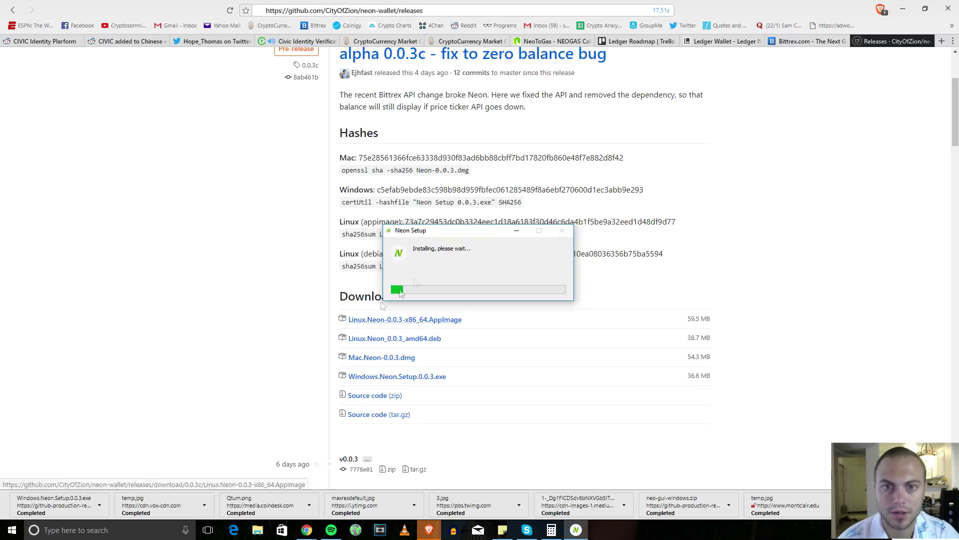
pyautogui.moveTo(481, 238); pyautogui.dragTo(549, 179)
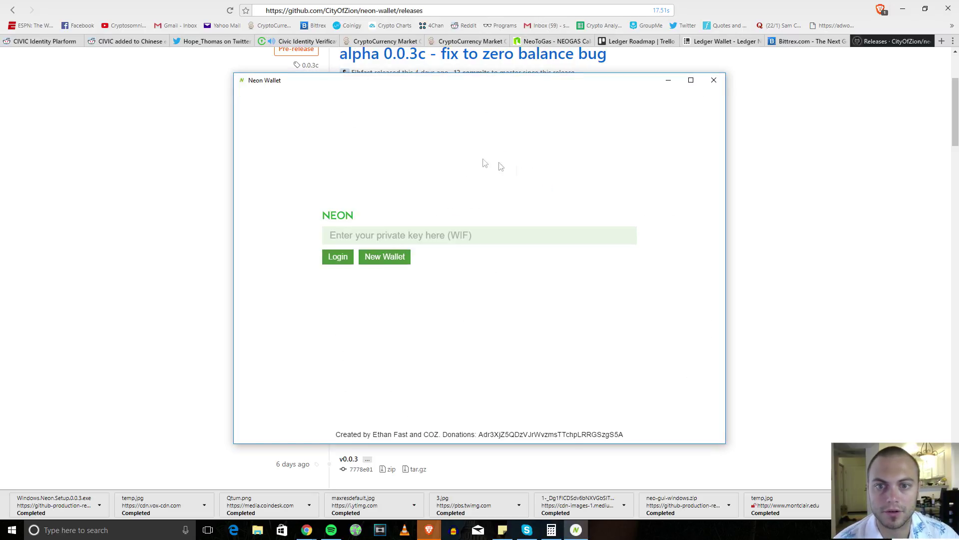
# Step: Reposition the Neon Wallet window and open Downloads\neo-gui-windows\Neo in File Explorer
pyautogui.click(412, 233)
pyautogui.moveTo(411, 93); pyautogui.dragTo(493, 92)
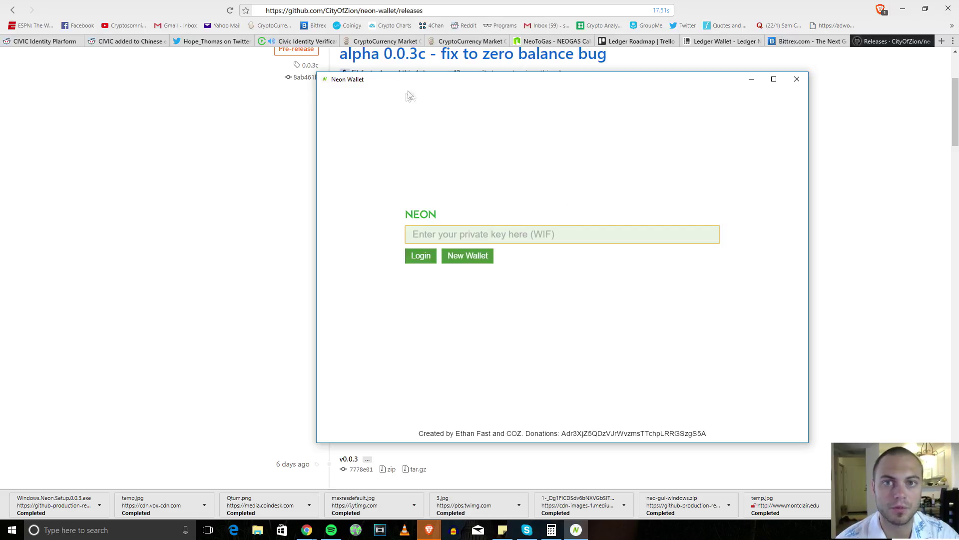
pyautogui.moveTo(415, 80); pyautogui.dragTo(385, 67)
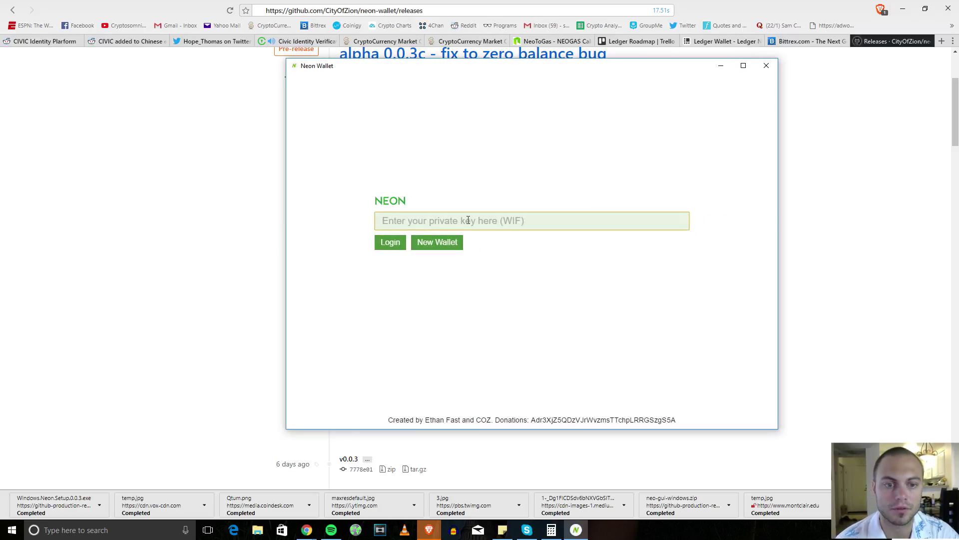
pyautogui.click(260, 528)
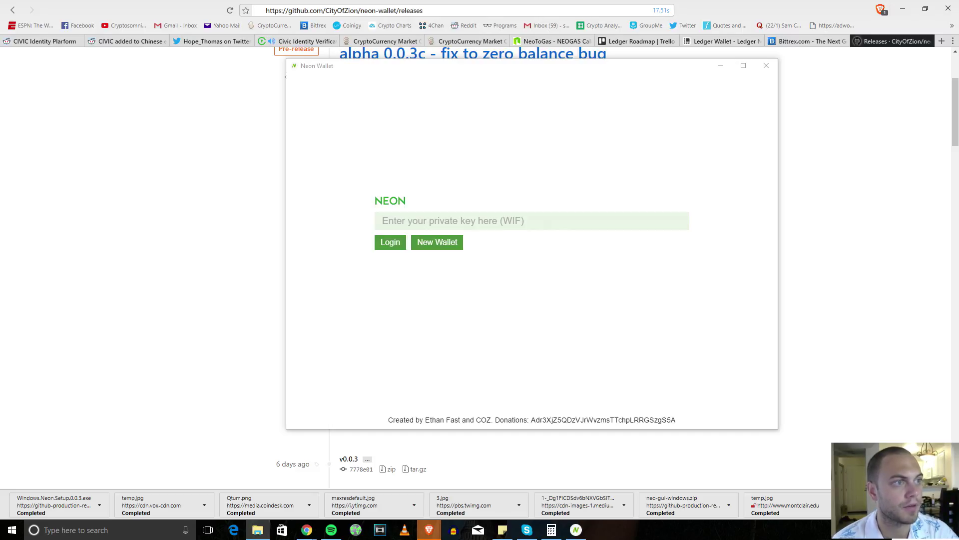
pyautogui.hotkey('alt', 'Tab')
pyautogui.scroll(-10, 550, 265)
pyautogui.scroll(-9, 550, 265)
# Step: Launch neo-gui.exe, check the account with 760 NEO and 5.94209992 GAS, then minimize it
pyautogui.doubleClick(495, 258)
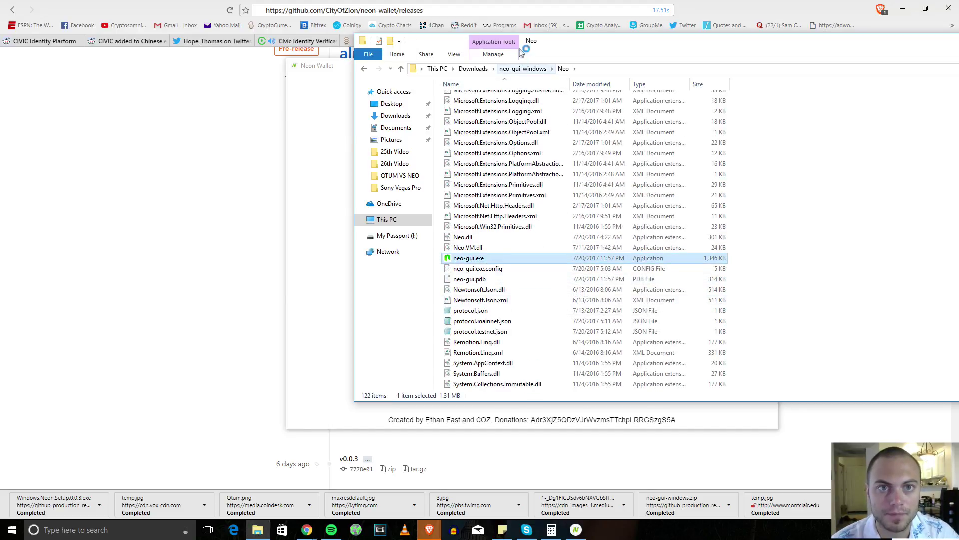
pyautogui.hotkey('alt', 'F4')
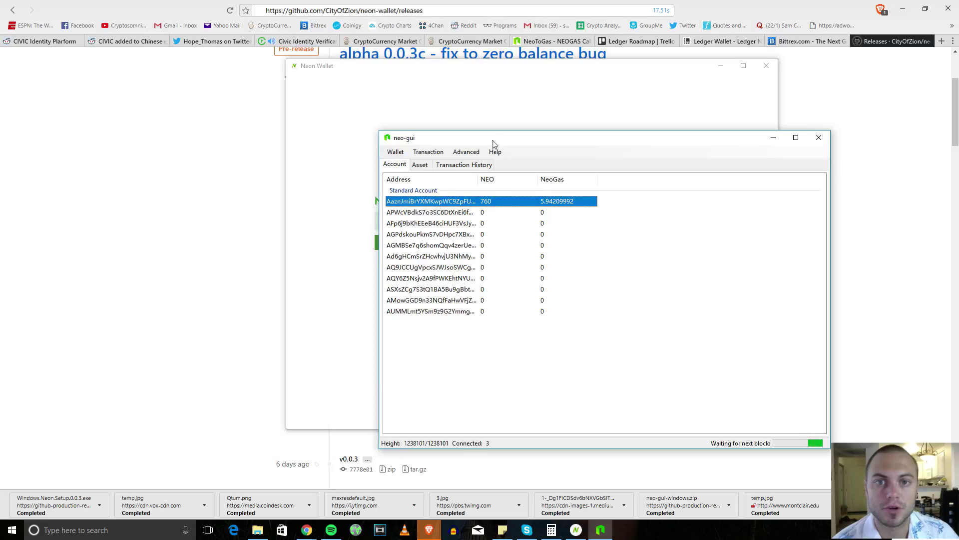
pyautogui.moveTo(488, 137); pyautogui.dragTo(633, 108)
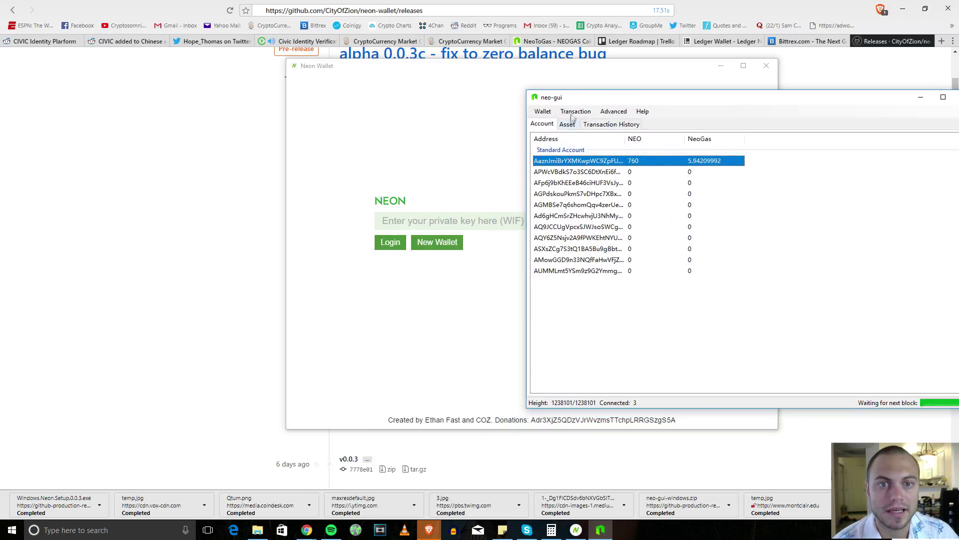
pyautogui.moveTo(578, 102); pyautogui.dragTo(619, 99)
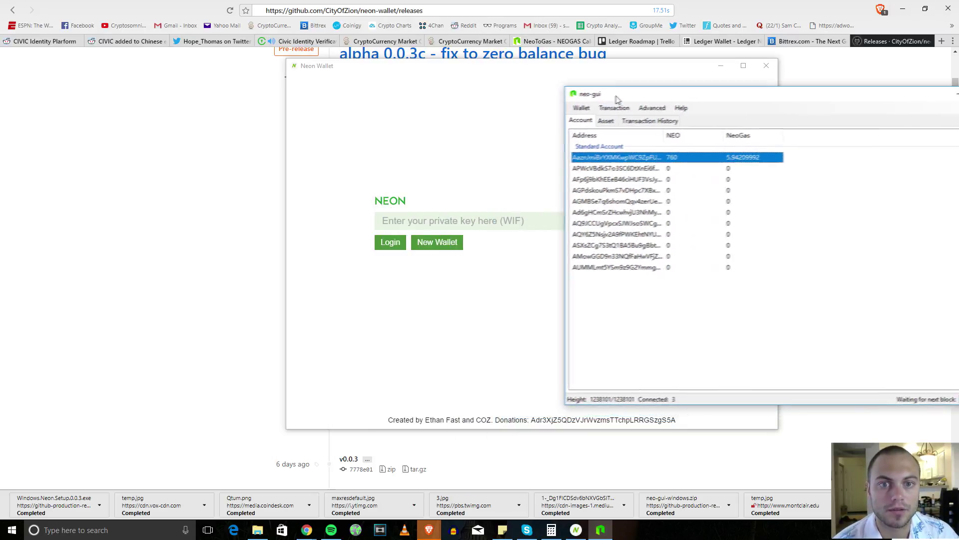
pyautogui.rightClick(615, 158)
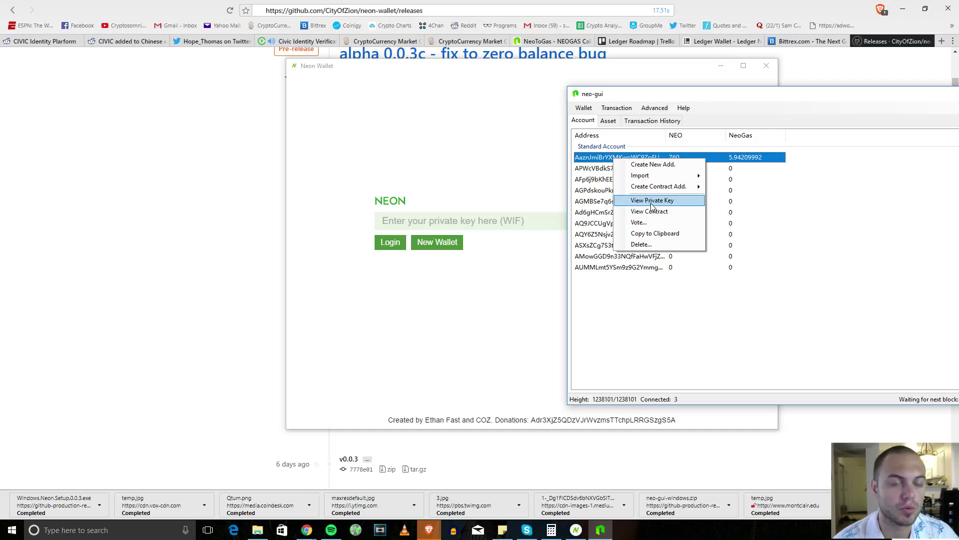
pyautogui.click(617, 337)
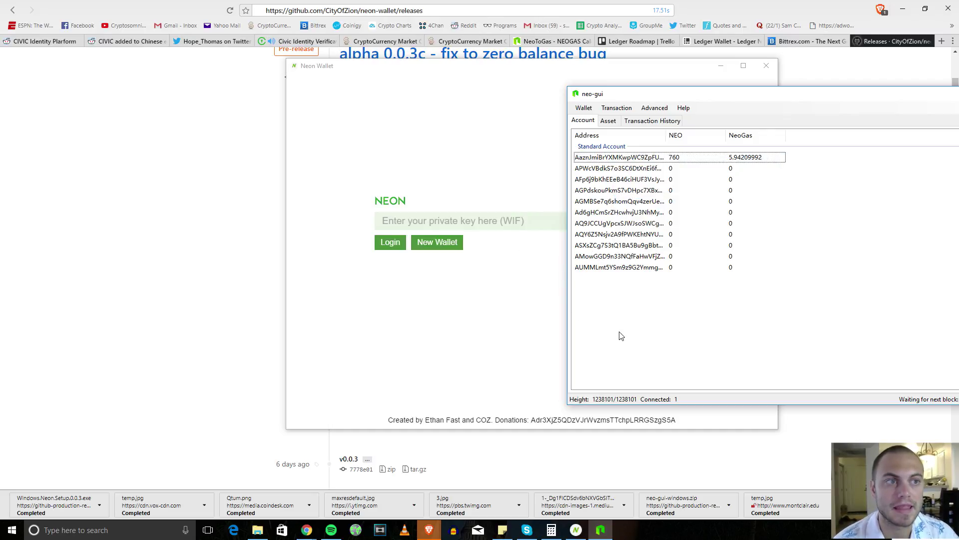
pyautogui.moveTo(760, 101); pyautogui.dragTo(609, 133)
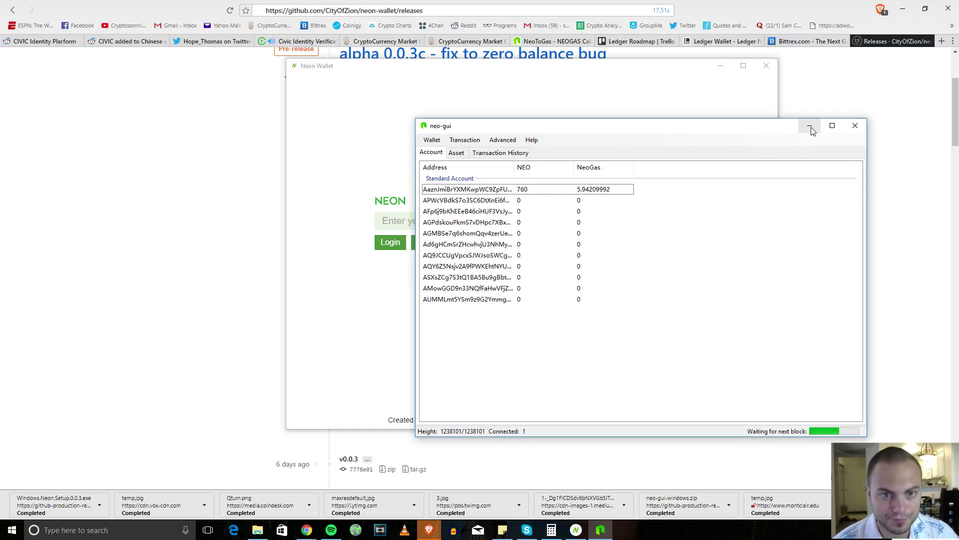
pyautogui.click(810, 127)
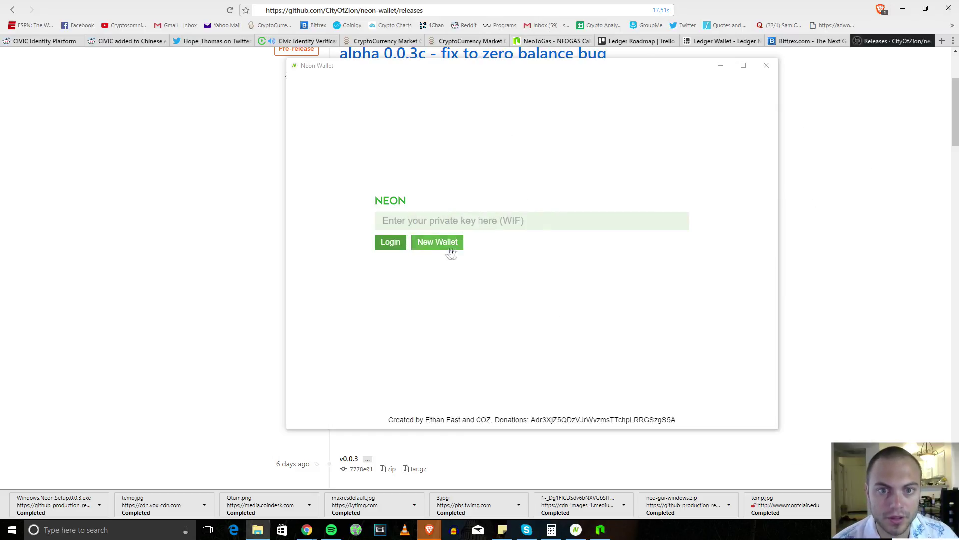
# Step: Generate a new Neon wallet and review its Save the keys page with QR codes
pyautogui.click(434, 243)
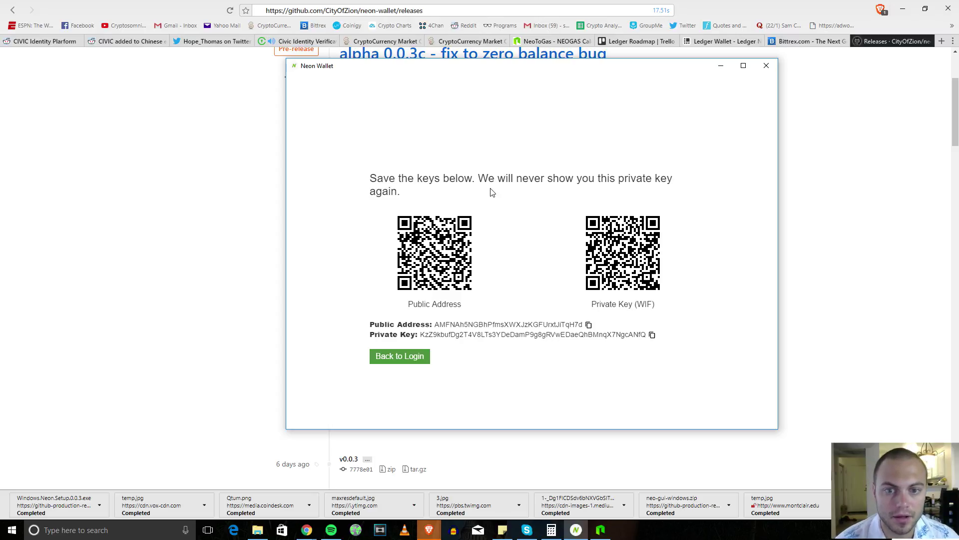
pyautogui.moveTo(368, 182); pyautogui.dragTo(591, 337)
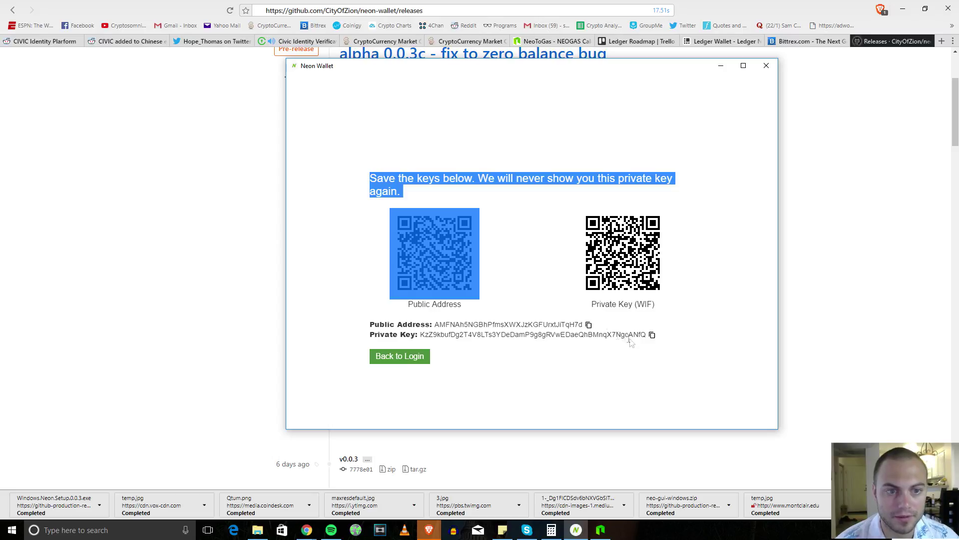
pyautogui.click(553, 255)
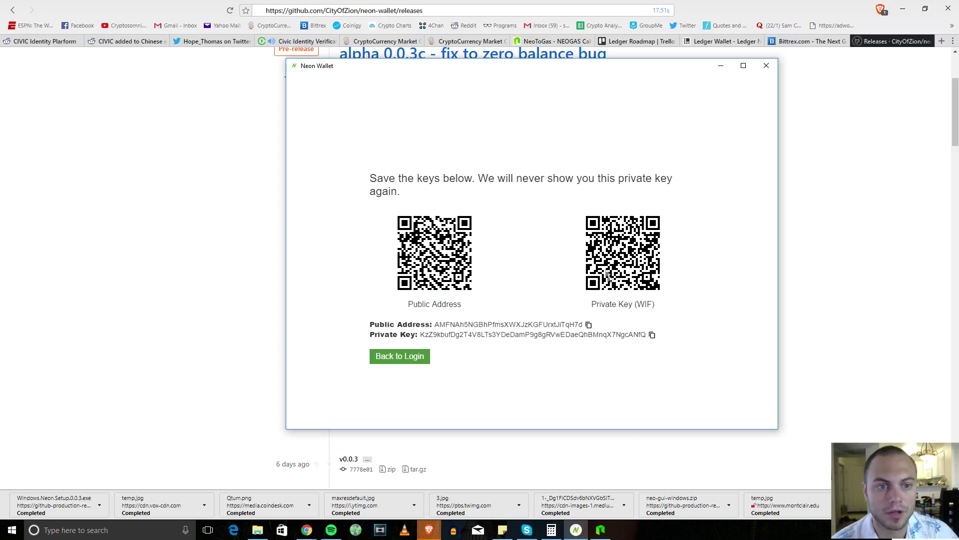
pyautogui.doubleClick(581, 241)
pyautogui.click(619, 220)
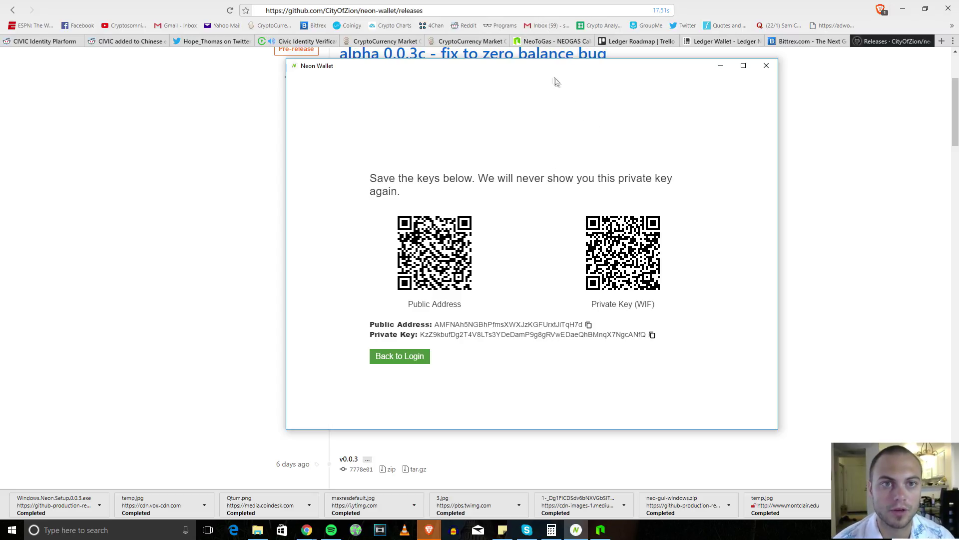
# Step: Move the Neon Wallet window aside and launch Notepad from Start search
pyautogui.moveTo(547, 68); pyautogui.dragTo(502, 67)
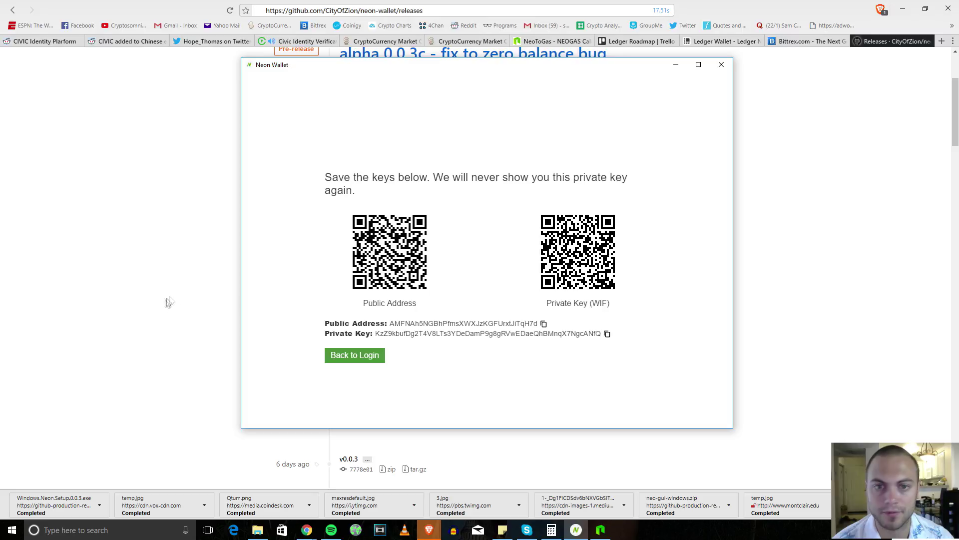
pyautogui.moveTo(635, 66); pyautogui.dragTo(369, 76)
pyautogui.press('super')
pyautogui.write('notepad')
pyautogui.press('Return')
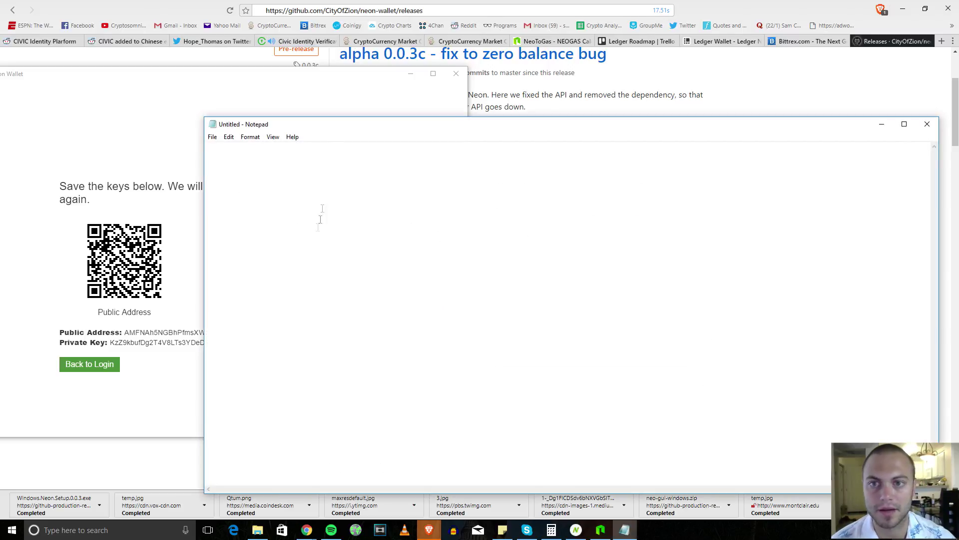
pyautogui.moveTo(334, 126); pyautogui.dragTo(483, 131)
# Step: Paste the new wallet's public address and private key into Notepad, then return Neon to login
pyautogui.click(265, 344)
pyautogui.click(279, 333)
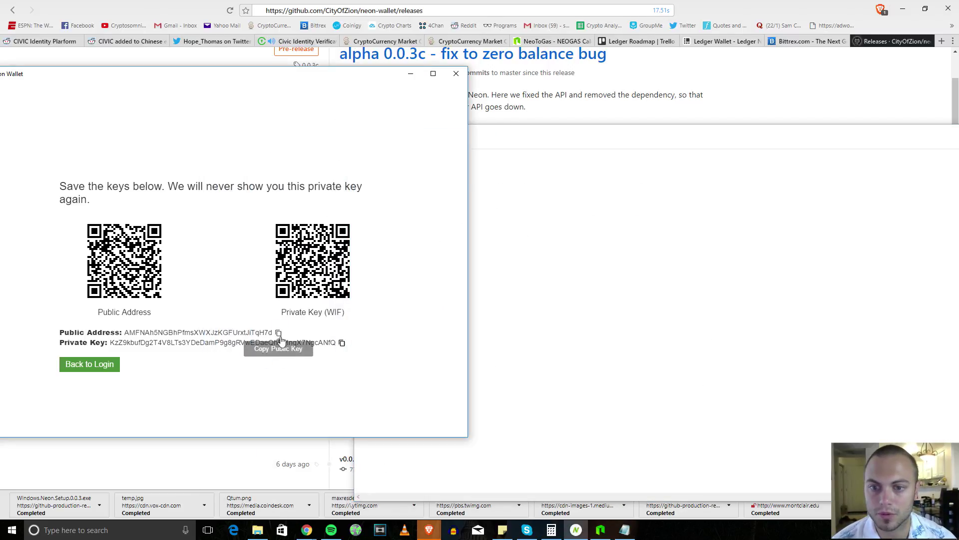
pyautogui.click(575, 221)
pyautogui.hotkey('ctrl', 'v')
pyautogui.click(295, 355)
pyautogui.click(342, 342)
pyautogui.click(574, 161)
pyautogui.press('Return')
pyautogui.hotkey('ctrl', 'v')
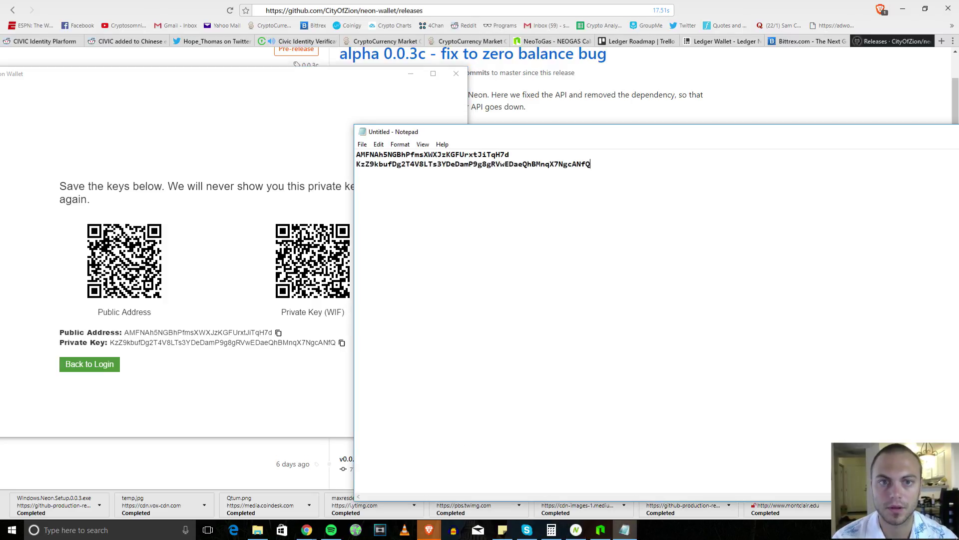
pyautogui.click(264, 139)
pyautogui.moveTo(276, 77); pyautogui.dragTo(616, 50)
pyautogui.click(426, 335)
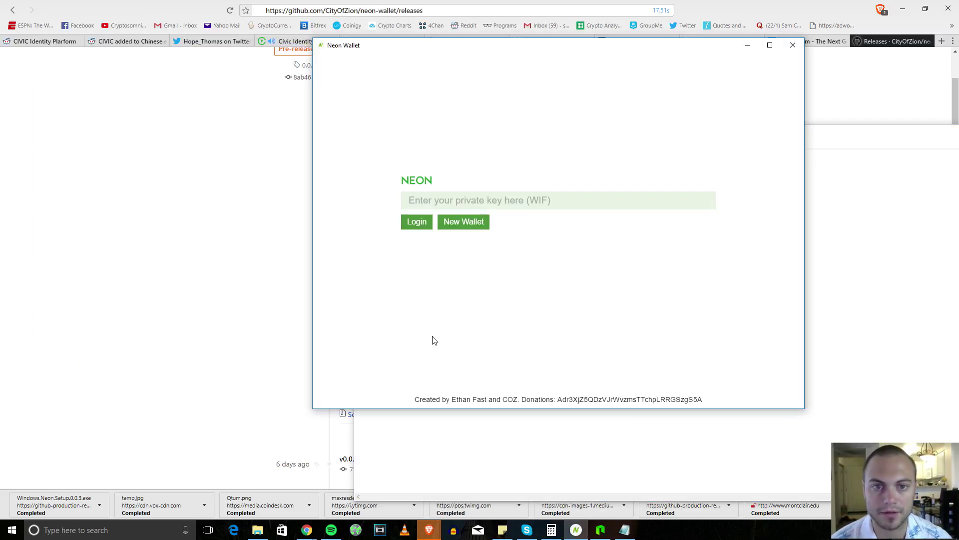
# Step: Log in to Neon Wallet by pasting the private key from Notepad into the WIF field
pyautogui.click(481, 199)
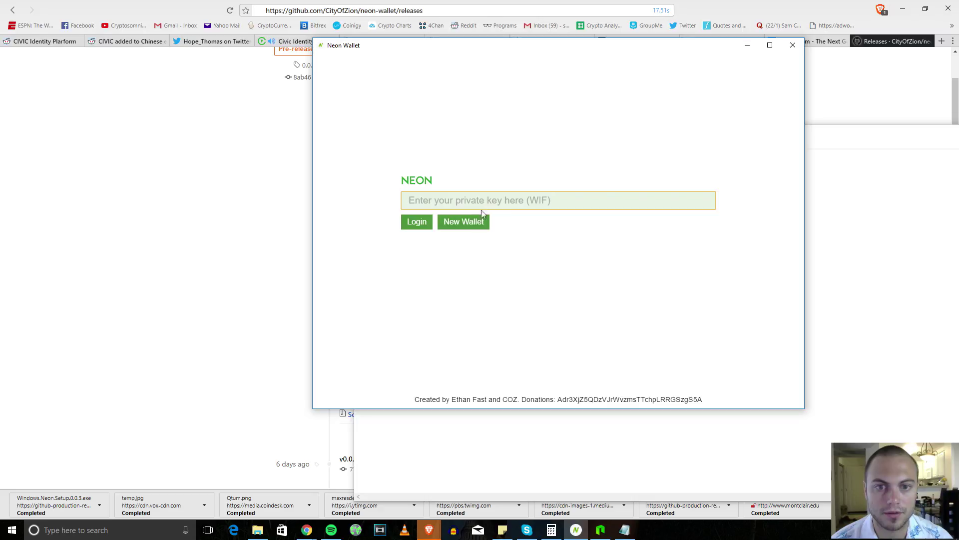
pyautogui.click(807, 231)
pyautogui.moveTo(592, 165); pyautogui.dragTo(357, 170)
pyautogui.hotkey('ctrl', 'c')
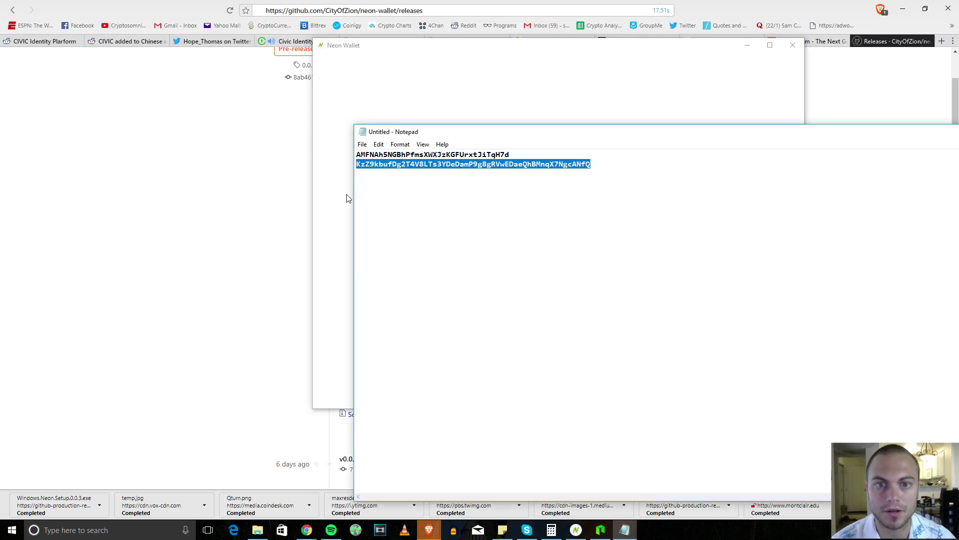
pyautogui.click(349, 176)
pyautogui.click(457, 209)
pyautogui.hotkey('ctrl', 'v')
pyautogui.click(427, 222)
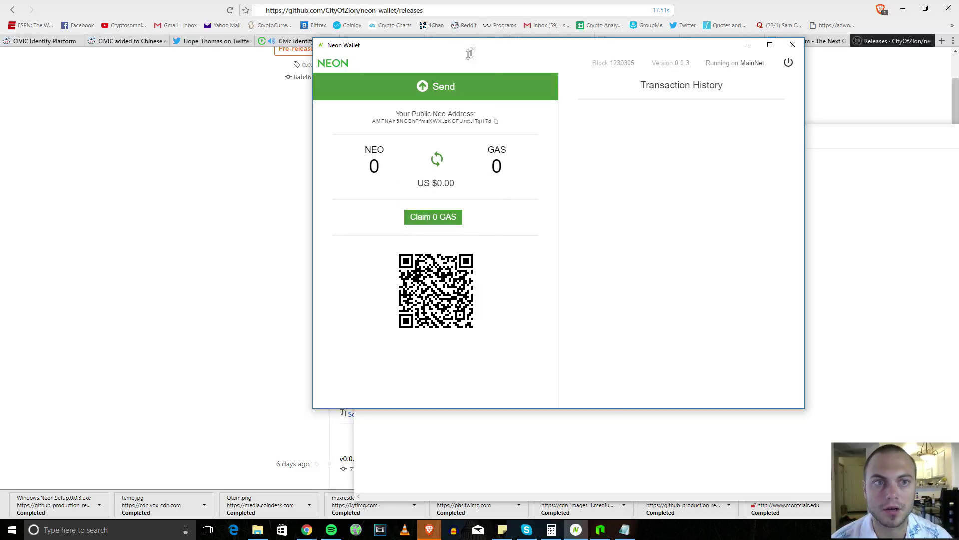
# Step: Reposition the wallet dashboard showing 0 NEO and 0 GAS, and switch the browser to Bittrex wallets
pyautogui.moveTo(440, 49); pyautogui.dragTo(383, 88)
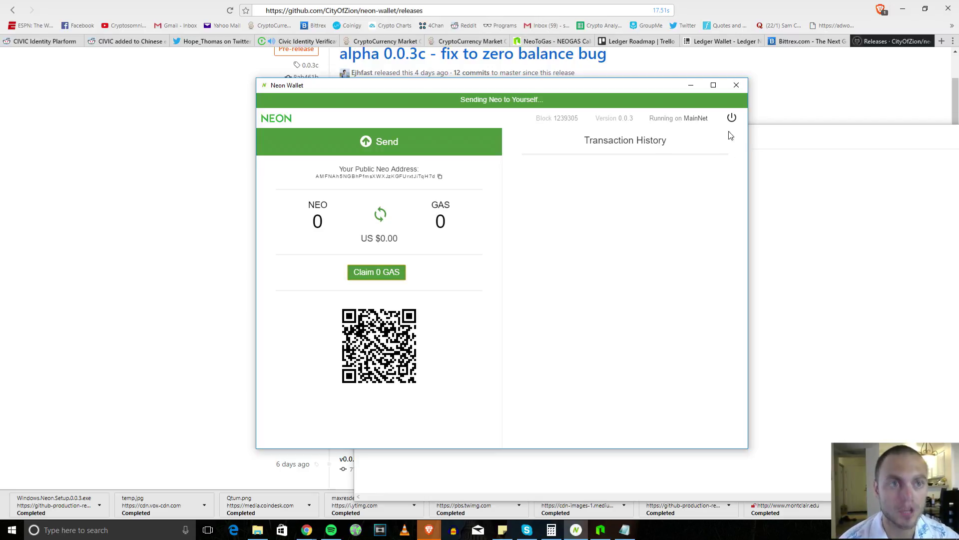
pyautogui.moveTo(663, 85); pyautogui.dragTo(651, 69)
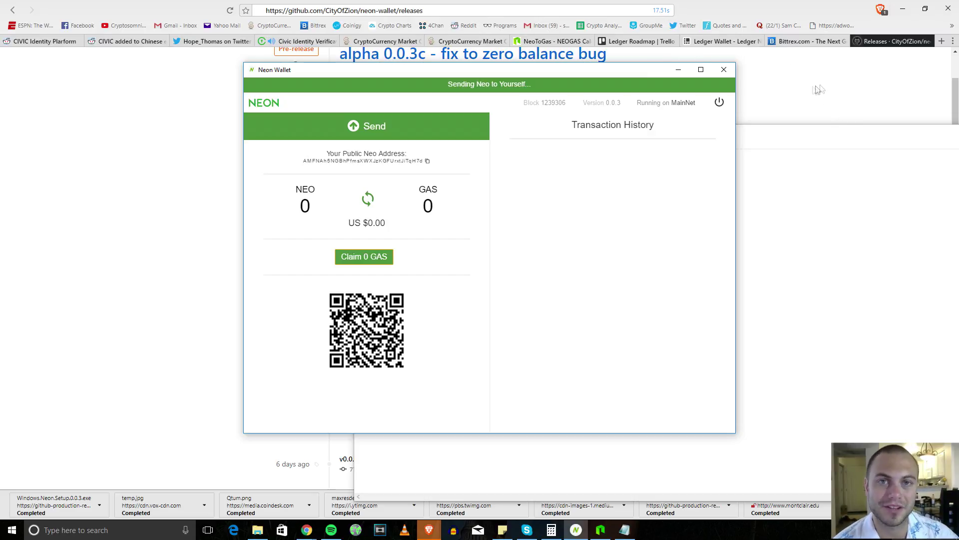
pyautogui.moveTo(634, 75)
pyautogui.mouseDown()
pyautogui.moveTo(619, 77)
pyautogui.moveTo(623, 90)
pyautogui.mouseUp()
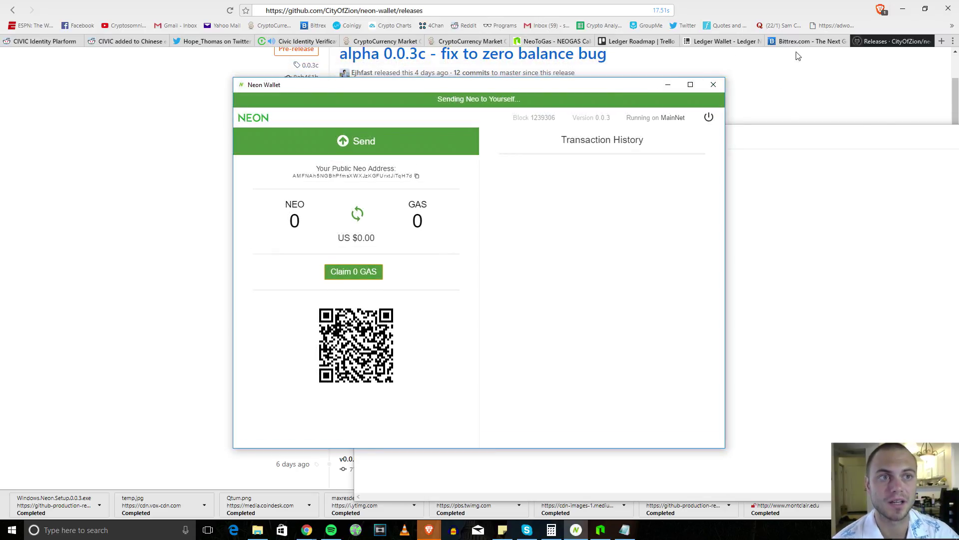
pyautogui.click(805, 41)
pyautogui.moveTo(513, 86); pyautogui.dragTo(502, 71)
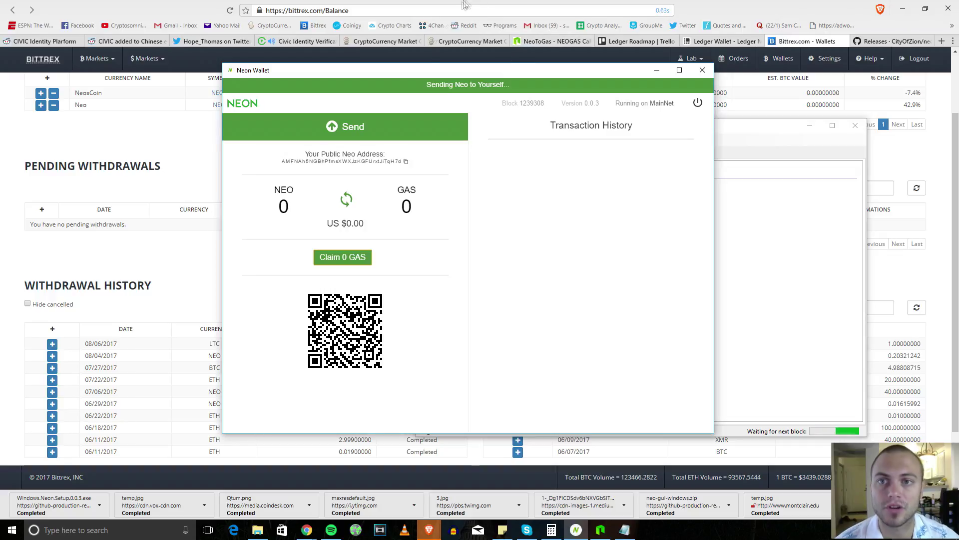
# Step: Start a Neo withdrawal from Bittrex Wallets and review the NEO-not-divisible warnings
pyautogui.click(200, 127)
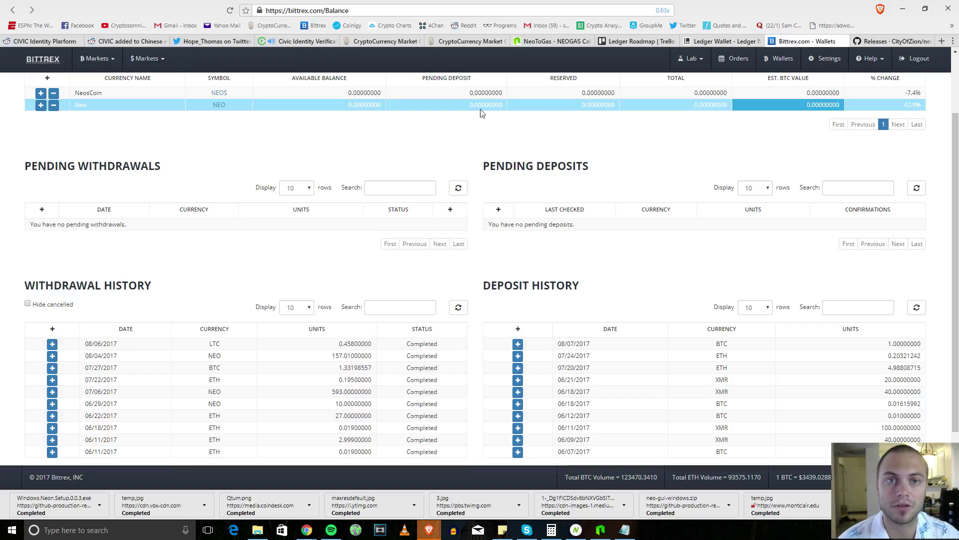
pyautogui.click(54, 106)
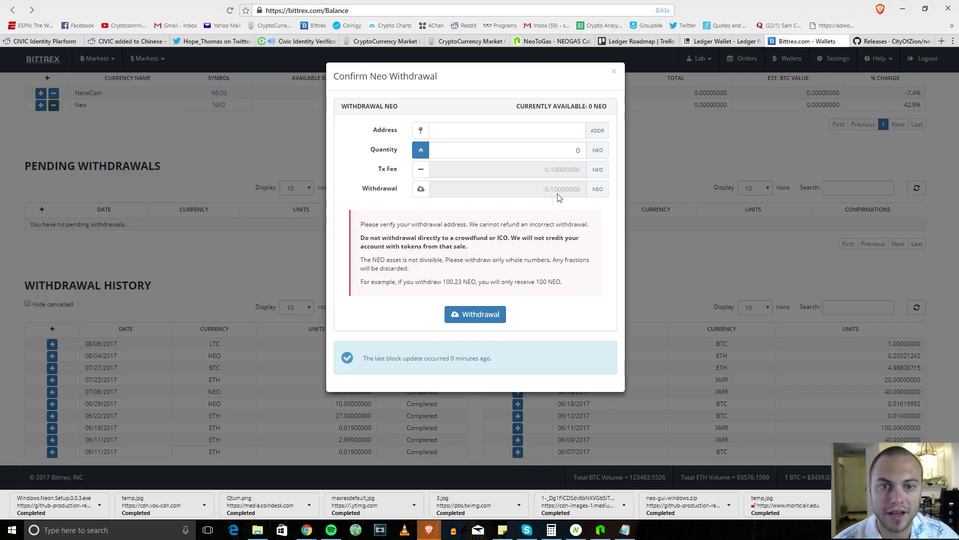
pyautogui.moveTo(377, 259); pyautogui.dragTo(433, 258)
pyautogui.click(437, 257)
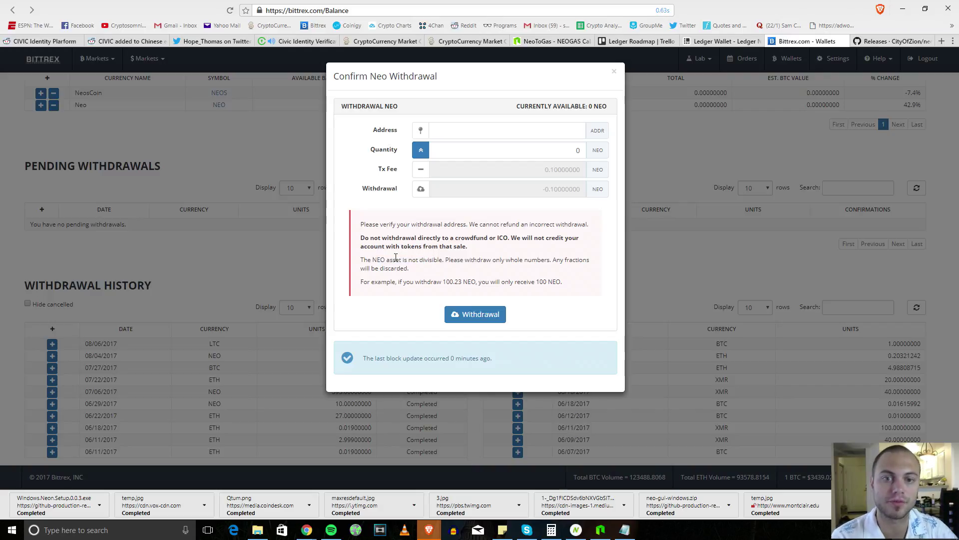
pyautogui.moveTo(397, 259); pyautogui.dragTo(438, 245)
pyautogui.click(465, 263)
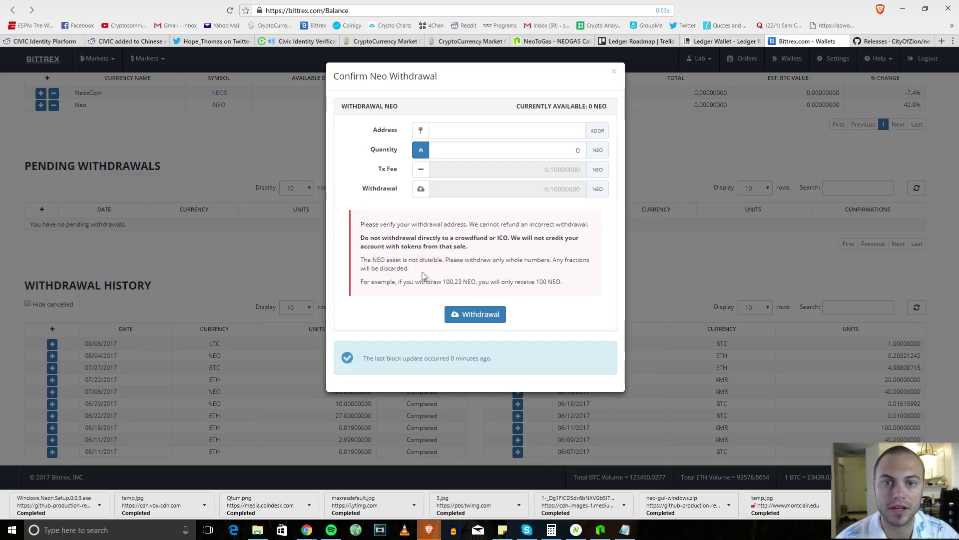
pyautogui.moveTo(571, 155); pyautogui.dragTo(596, 153)
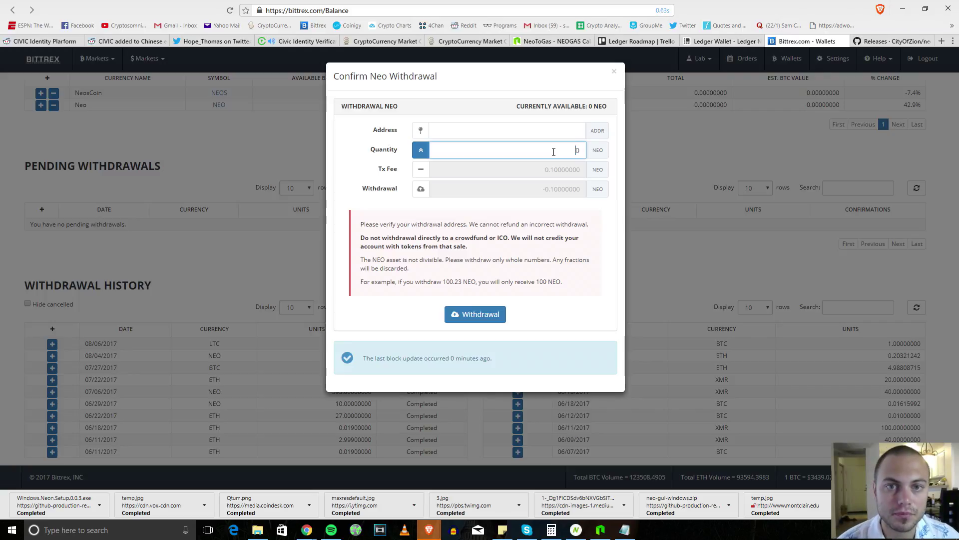
# Step: Replace the 0 Neo withdrawal quantity with 100.1, then trim it toward 100 and recalculate
pyautogui.click(574, 133)
pyautogui.moveTo(573, 149); pyautogui.dragTo(610, 152)
pyautogui.write('10')
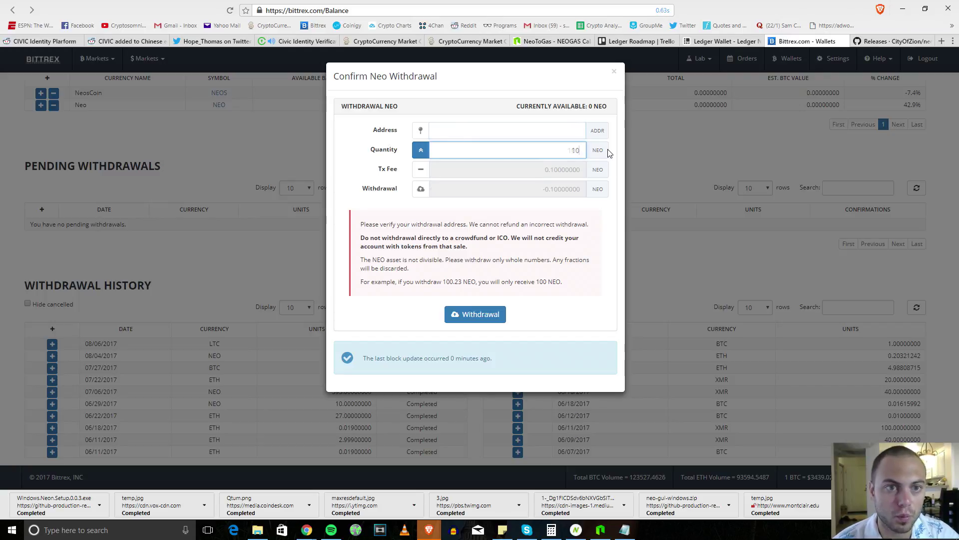
pyautogui.write('1')
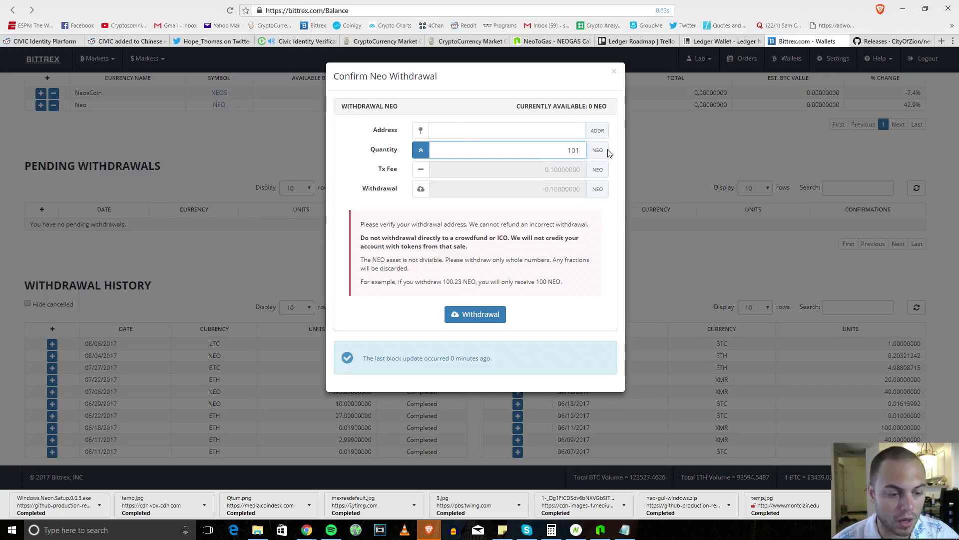
pyautogui.press('BackSpace')
pyautogui.write('0.1')
pyautogui.click(584, 133)
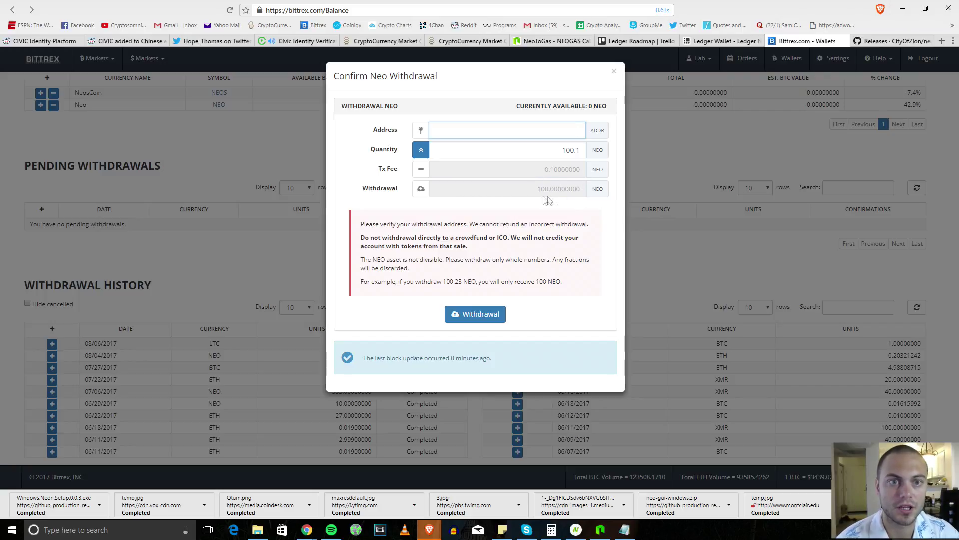
pyautogui.click(584, 150)
pyautogui.press('BackSpace')
pyautogui.press('BackSpace')
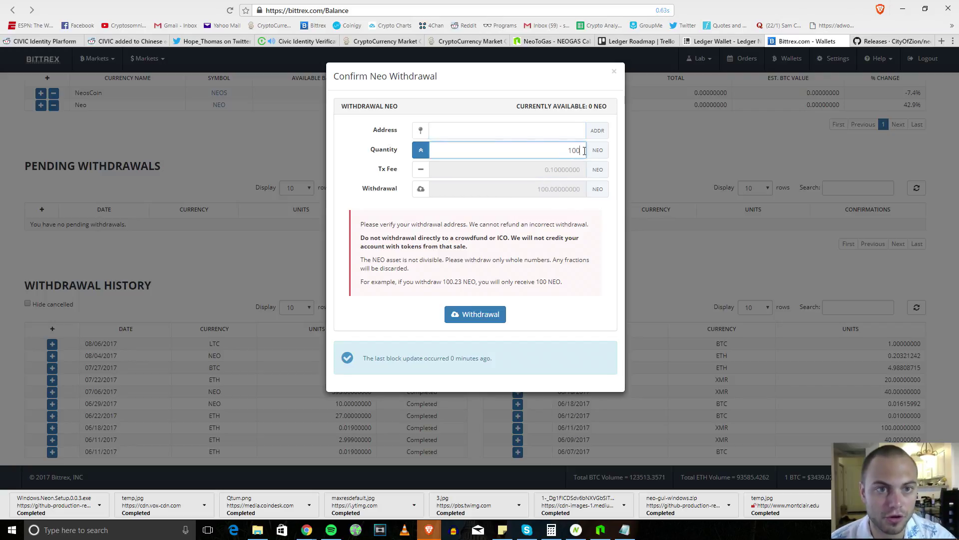
pyautogui.write('.0')
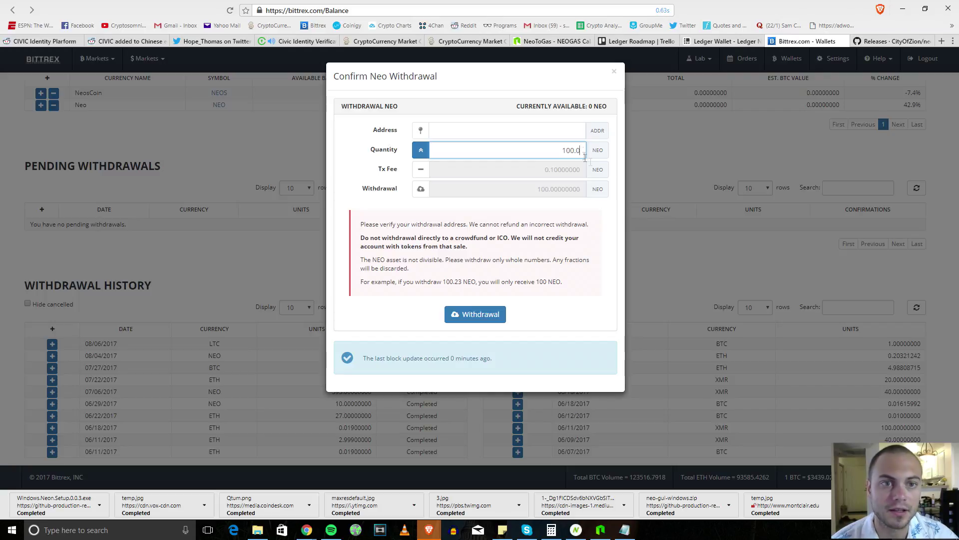
pyautogui.click(564, 200)
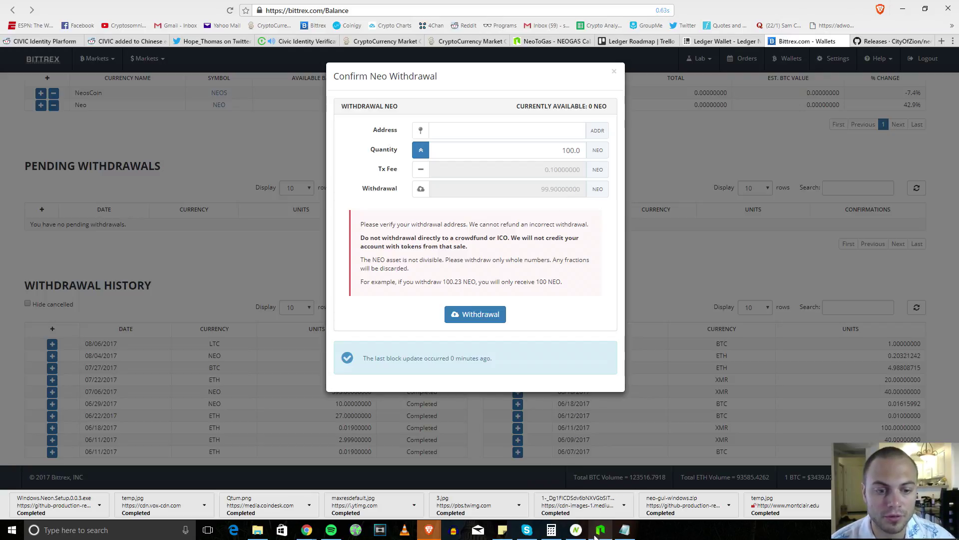
# Step: Place Neon Wallet beside the withdrawal form and restore the quantity to 100.1
pyautogui.click(576, 529)
pyautogui.moveTo(368, 75); pyautogui.dragTo(783, 95)
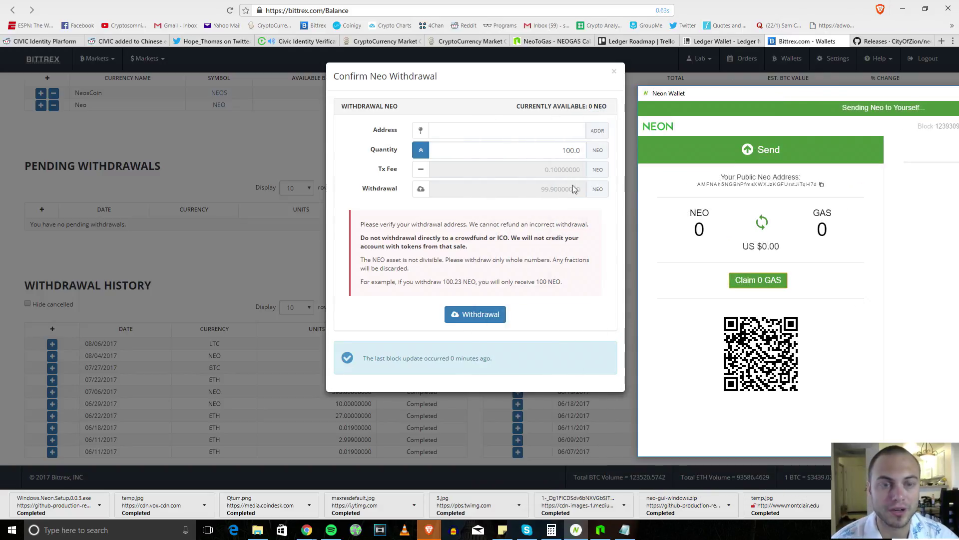
pyautogui.moveTo(361, 237); pyautogui.dragTo(580, 238)
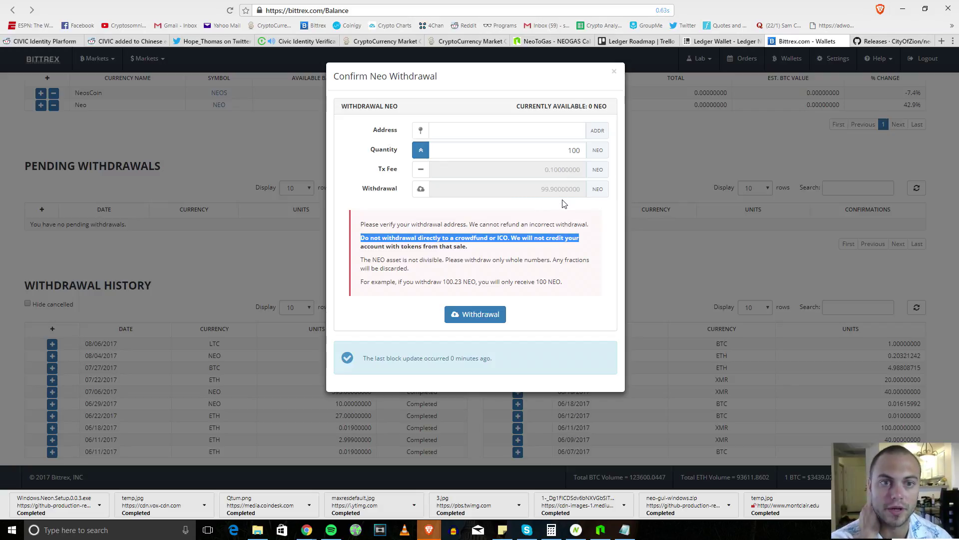
pyautogui.click(580, 153)
pyautogui.write('.')
pyautogui.click(579, 134)
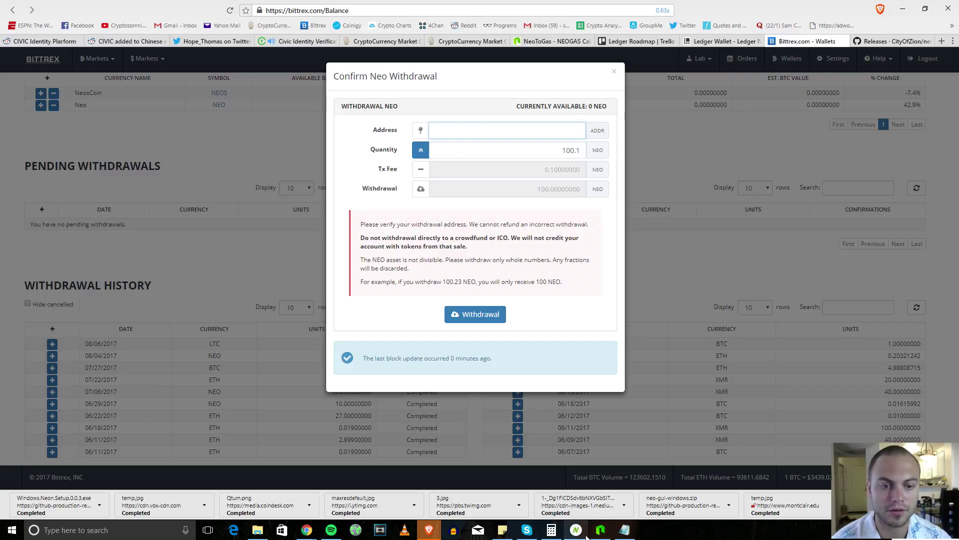
# Step: Copy the Neon wallet's public address and paste it as Bittrex's withdrawal destination
pyautogui.click(587, 534)
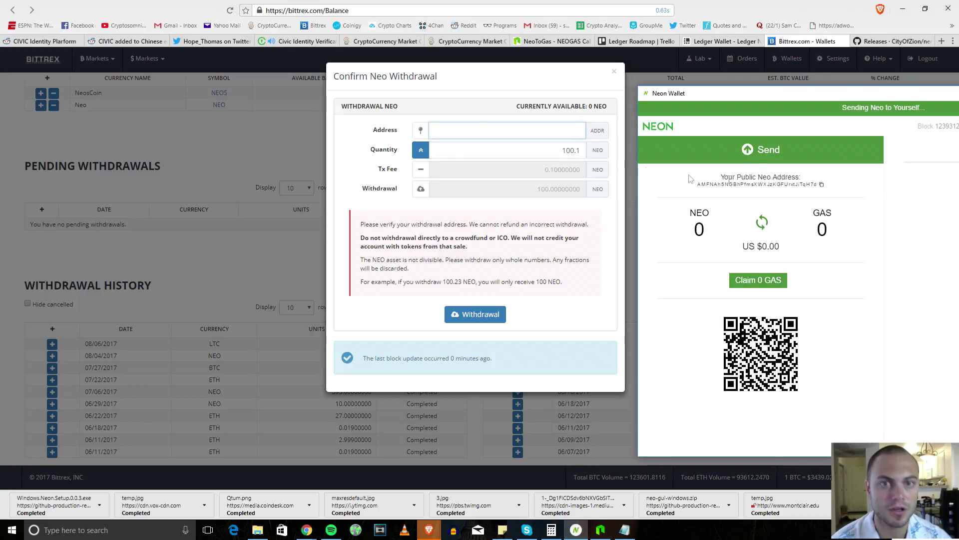
pyautogui.click(549, 116)
pyautogui.write('AMFNAh5NGBhPfmsXWXJzKGFUrxtJiTqH7d')
pyautogui.click(551, 151)
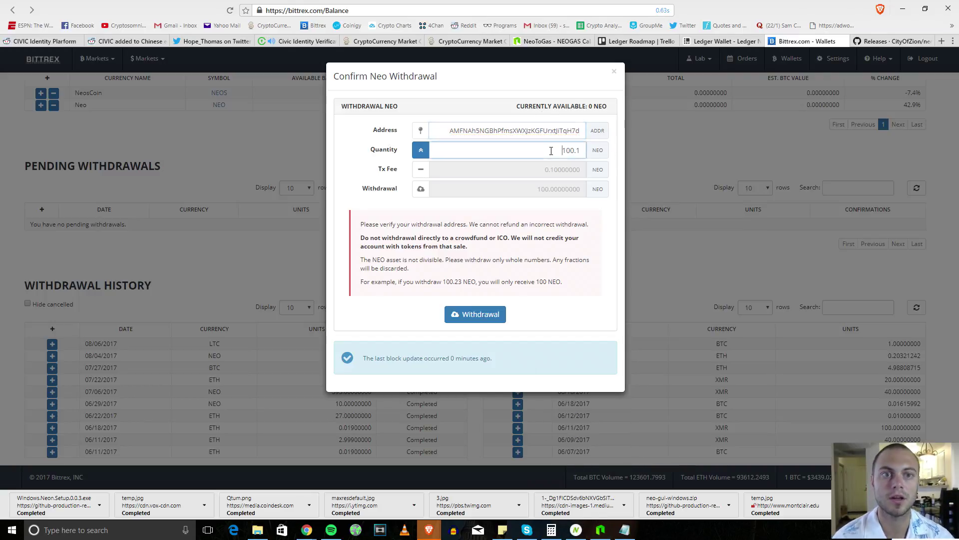
pyautogui.click(581, 134)
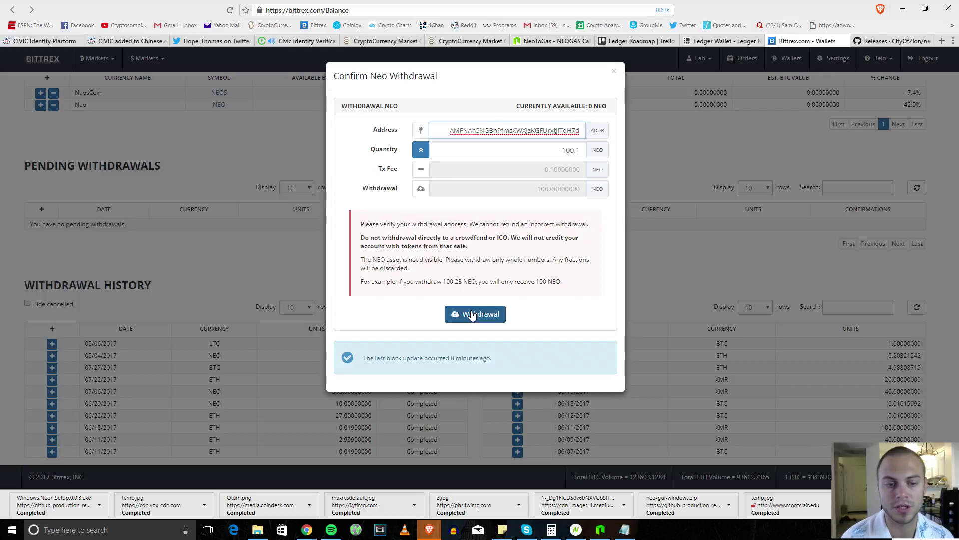
pyautogui.click(576, 530)
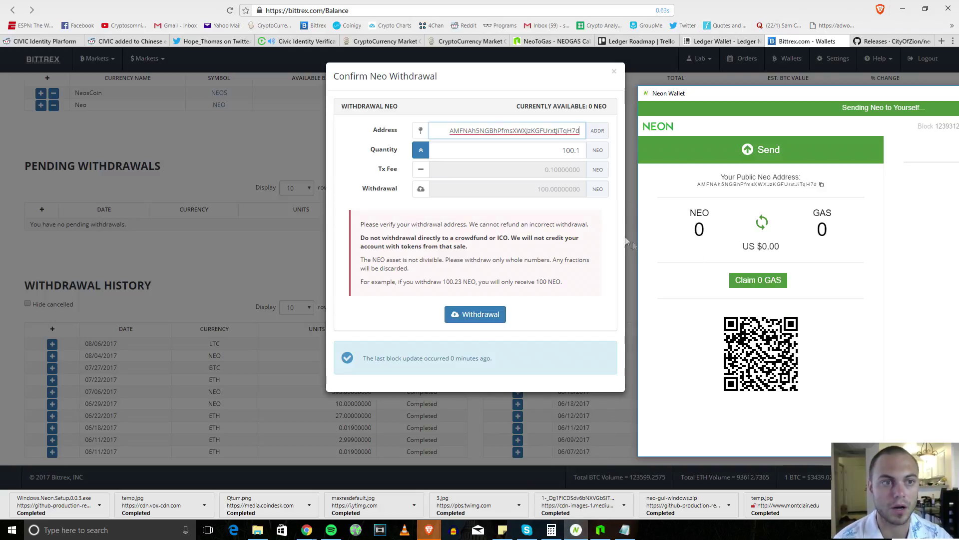
pyautogui.moveTo(710, 93); pyautogui.dragTo(487, 91)
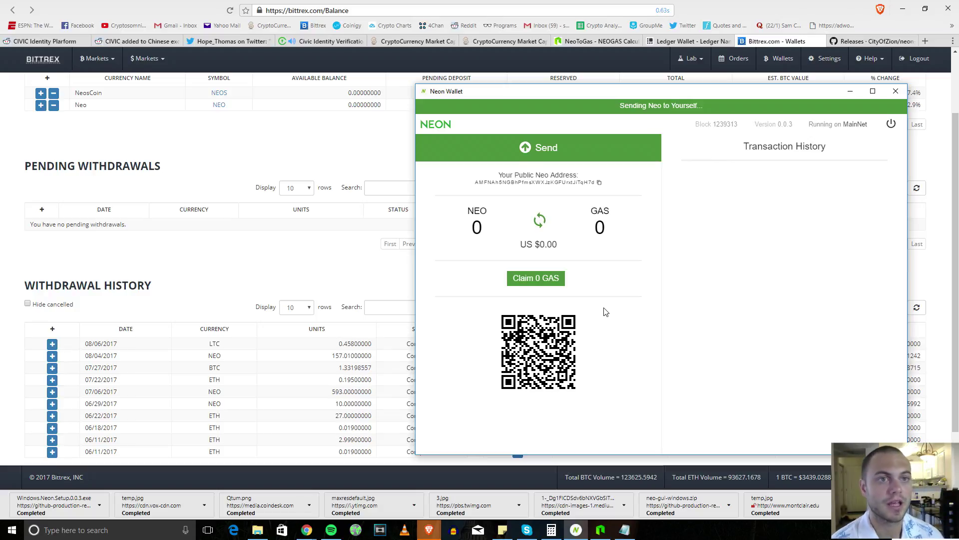
# Step: Switch the browser to the Ledger Wallet tab showing the Ledger Nano S product page
pyautogui.click(690, 41)
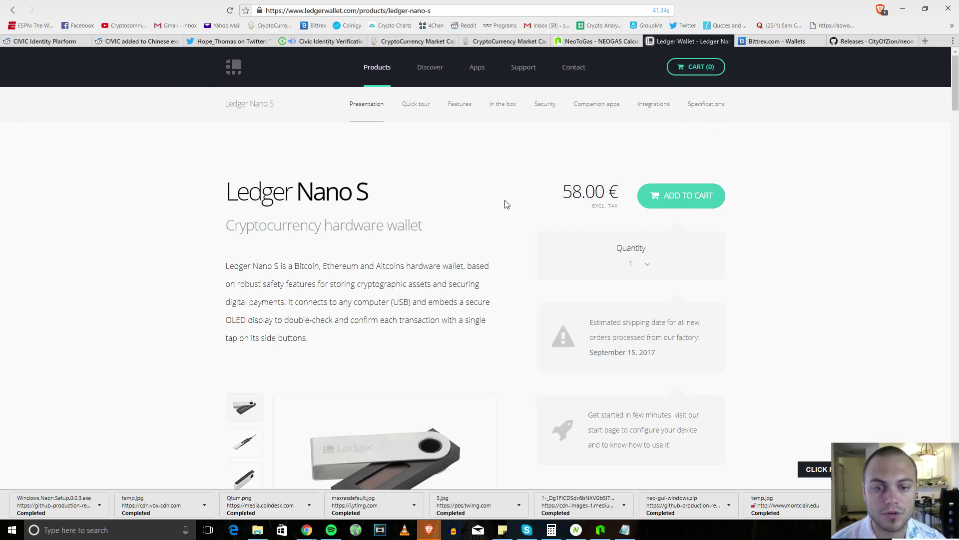
# Step: Highlight the Ledger Nano S's 58.00 € price, then move to the Civic Identity Verification tab
pyautogui.scroll(-4, 505, 205)
pyautogui.scroll(4, 506, 205)
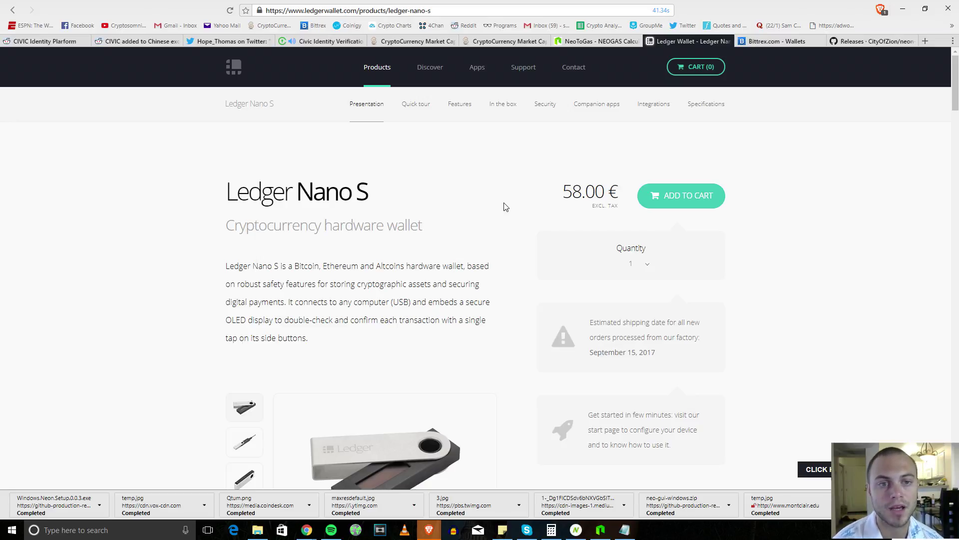
pyautogui.moveTo(567, 182); pyautogui.dragTo(620, 190)
pyautogui.click(620, 190)
pyautogui.moveTo(545, 183); pyautogui.dragTo(586, 192)
pyautogui.click(621, 187)
pyautogui.click(586, 193)
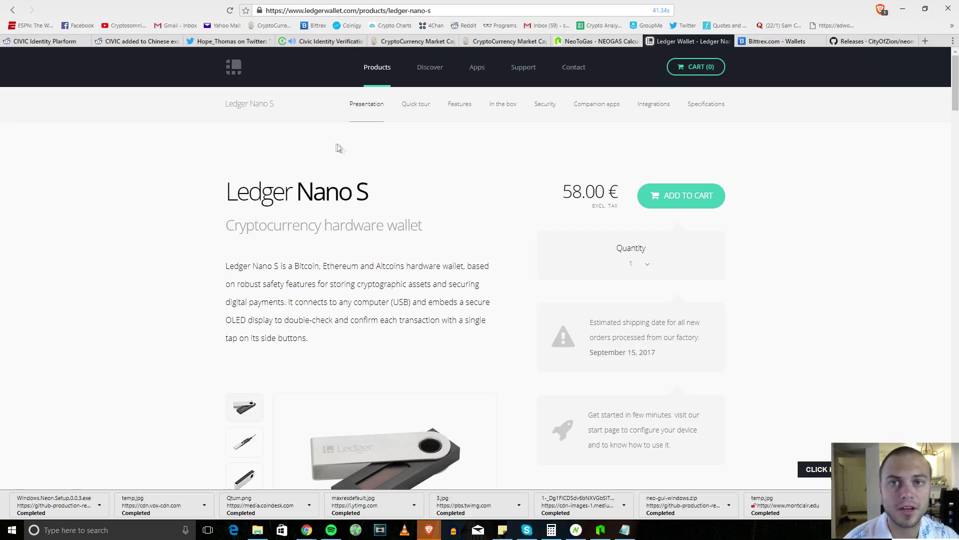
pyautogui.click(335, 44)
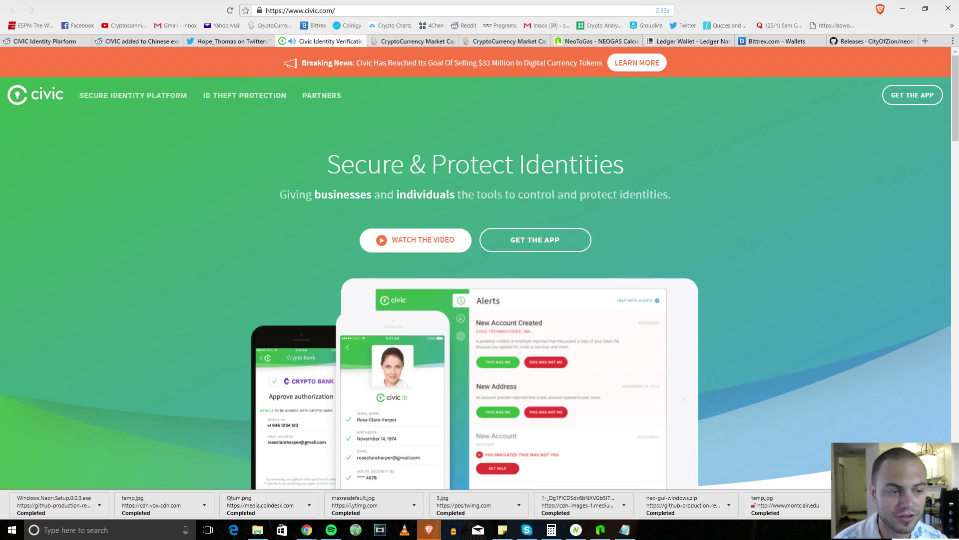
# Step: Close the download shelf and show CoinMarketCap's rankings with Civic at number 45
pyautogui.click(948, 505)
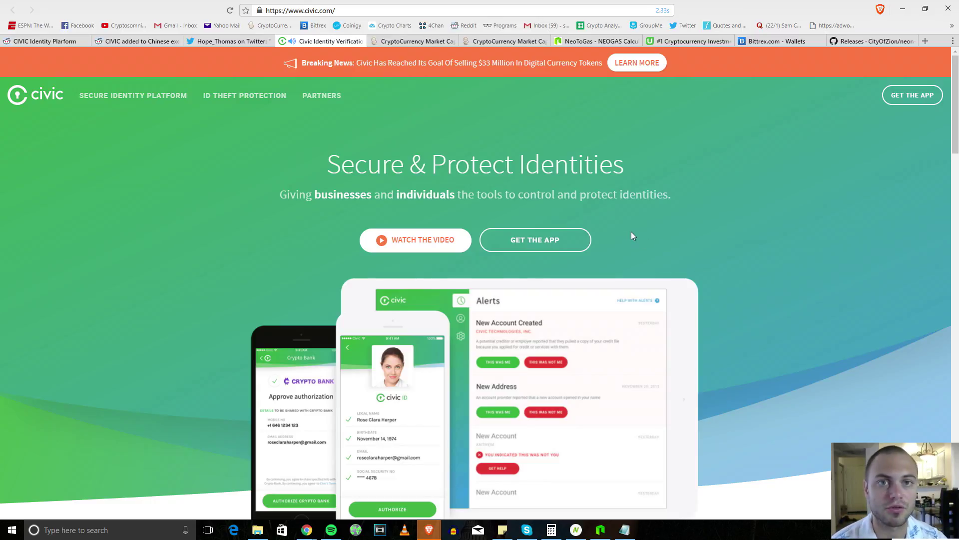
pyautogui.click(415, 41)
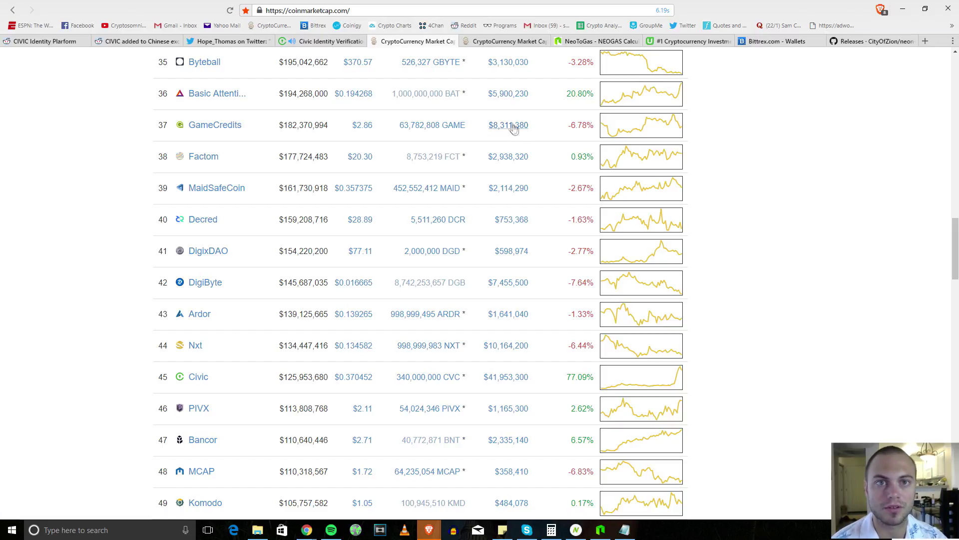
# Step: Browse Civic's CVC Markets list on CoinMarketCap, then switch to the Civic authentication tweet
pyautogui.click(203, 379)
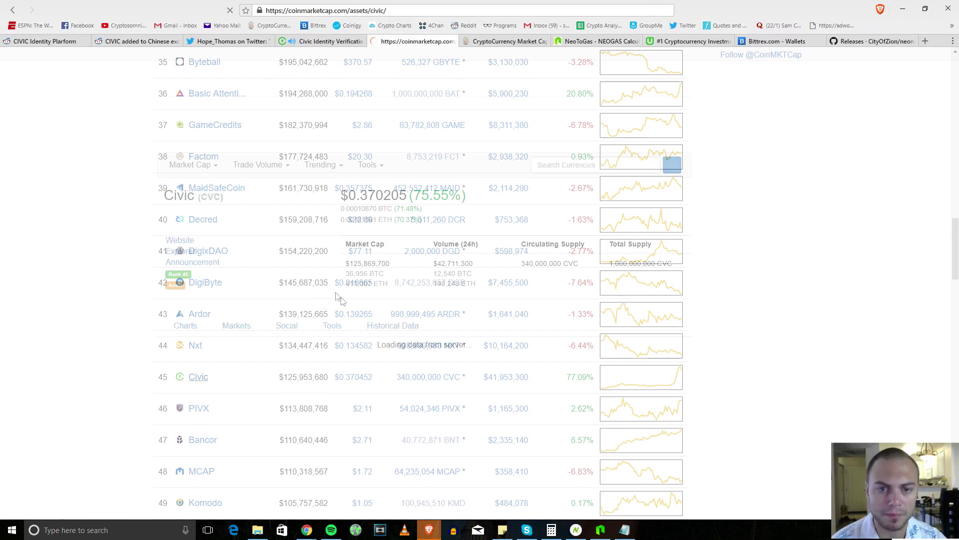
pyautogui.click(239, 328)
pyautogui.scroll(-2, 242, 327)
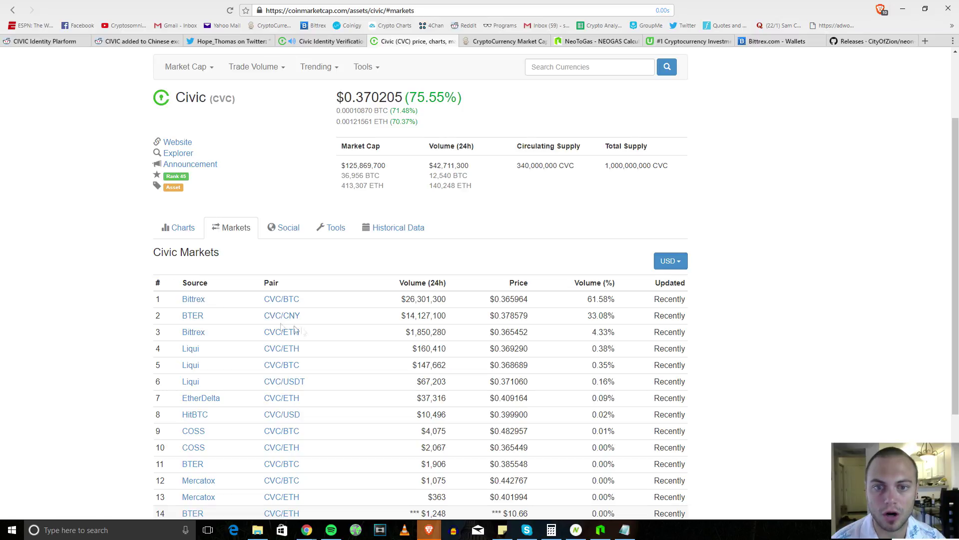
pyautogui.scroll(1, 296, 324)
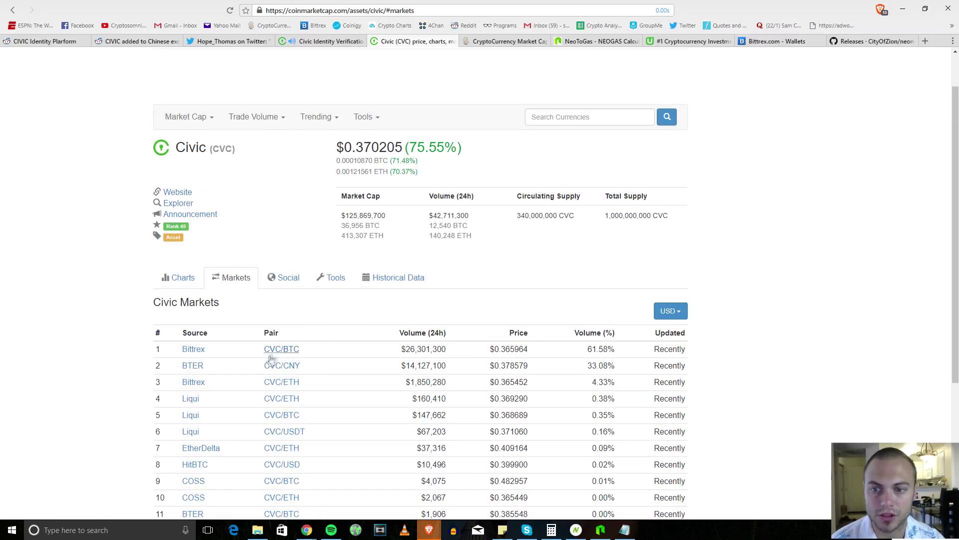
pyautogui.scroll(1, 299, 370)
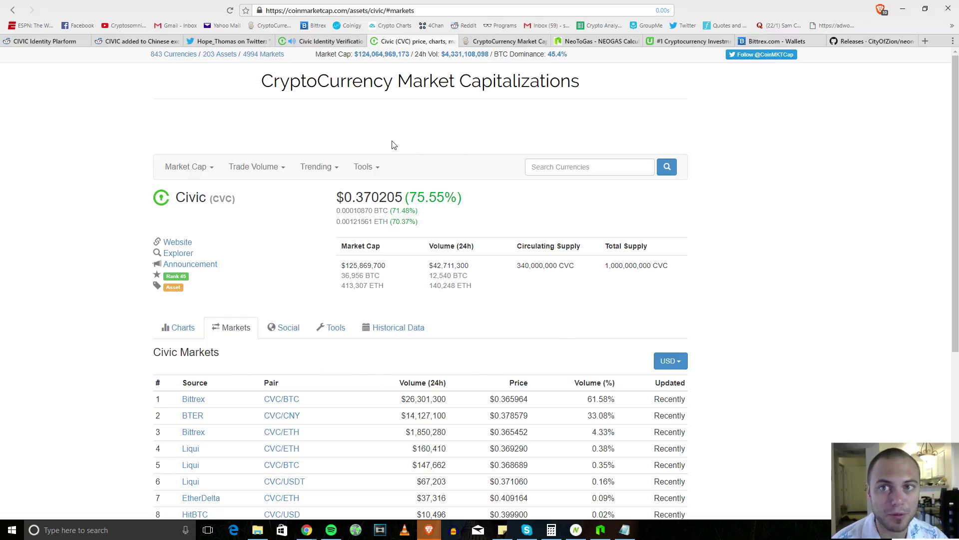
pyautogui.click(227, 41)
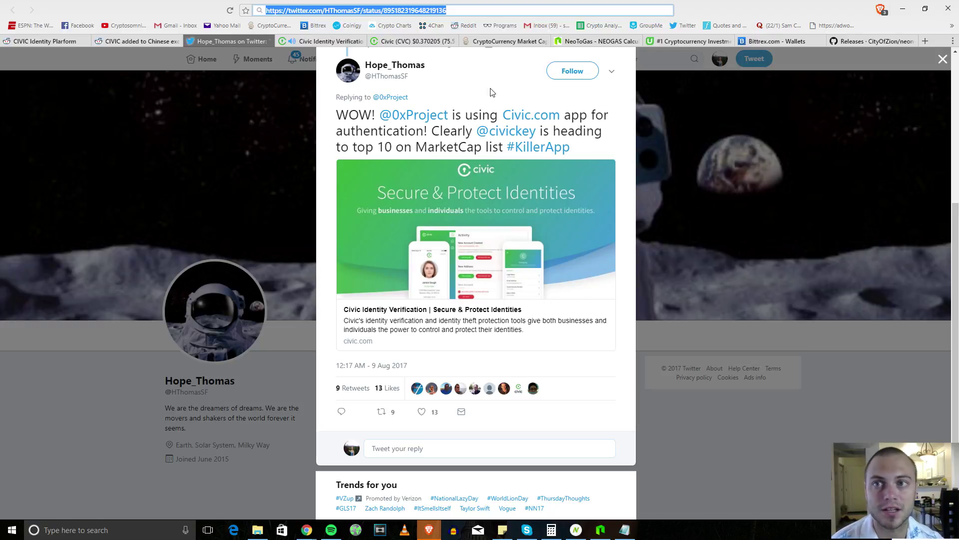
# Step: Scroll the 0x Project tweet, check the Wi-Fi networks, and go back to the Civic tab
pyautogui.scroll(3, 455, 195)
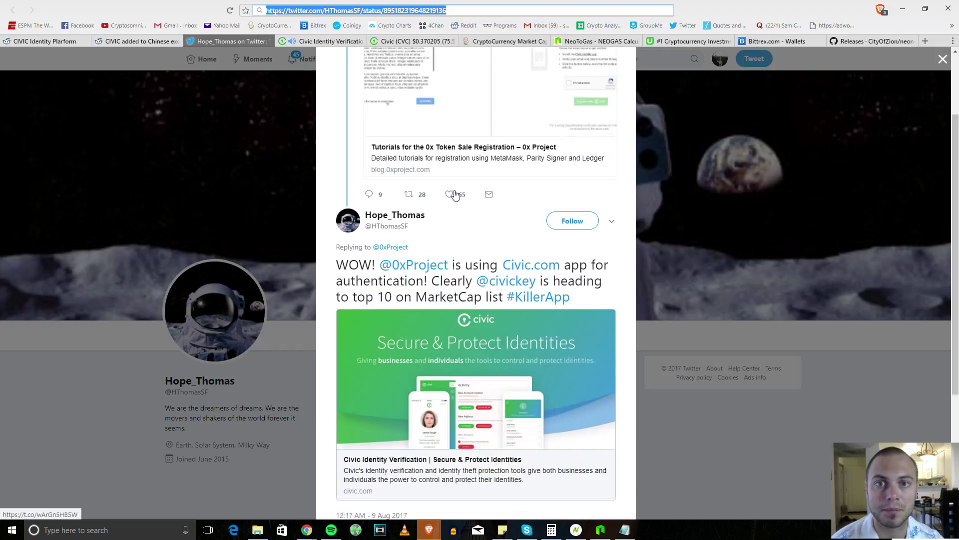
pyautogui.scroll(-1, 481, 251)
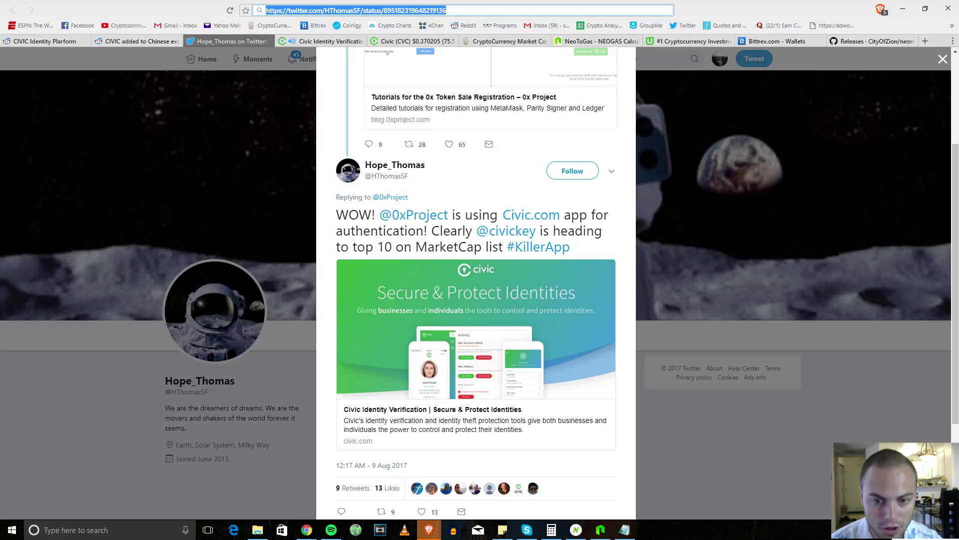
pyautogui.click(887, 529)
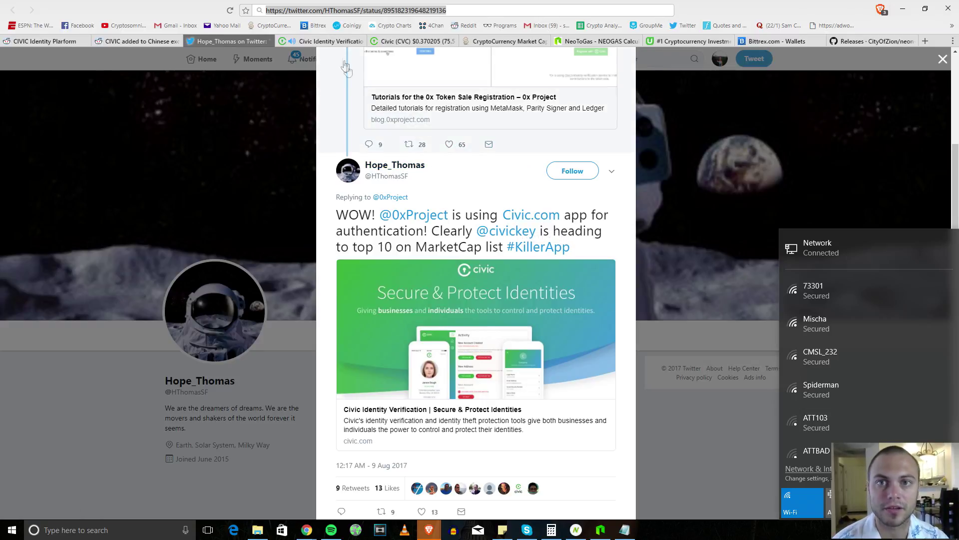
pyautogui.click(328, 41)
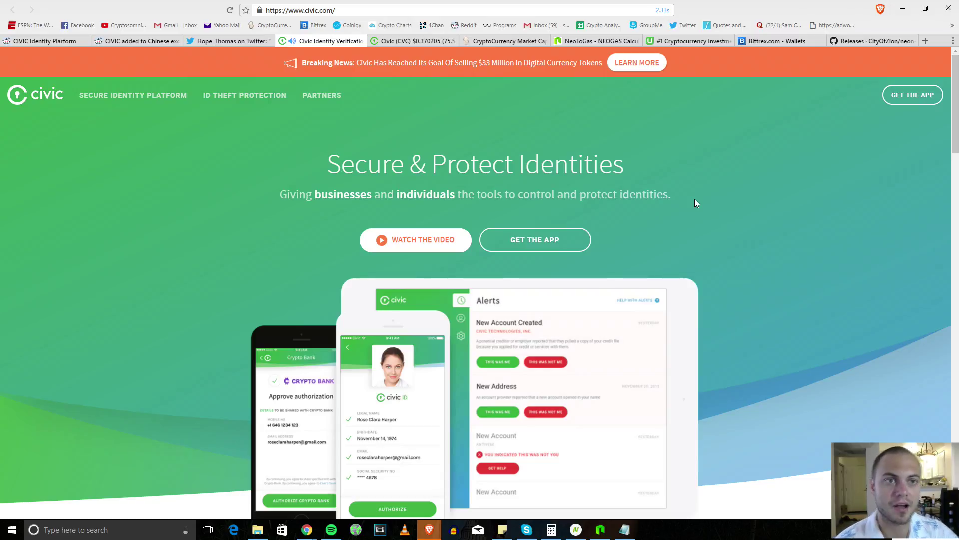
# Step: Switch to Udemy's '#1 Cryptocurrency Investment Course' tab, $10 with coupon CRYPTOCOURSE
pyautogui.click(674, 41)
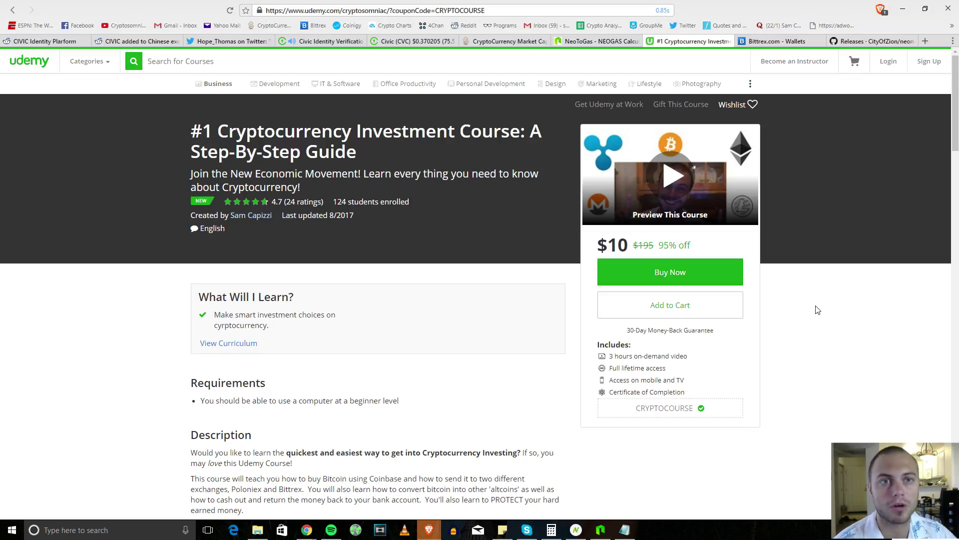
# Step: Return from the Udemy course to CoinMarketCap's rankings and focus the Search Currencies box
pyautogui.rightClick(609, 267)
pyautogui.click(550, 281)
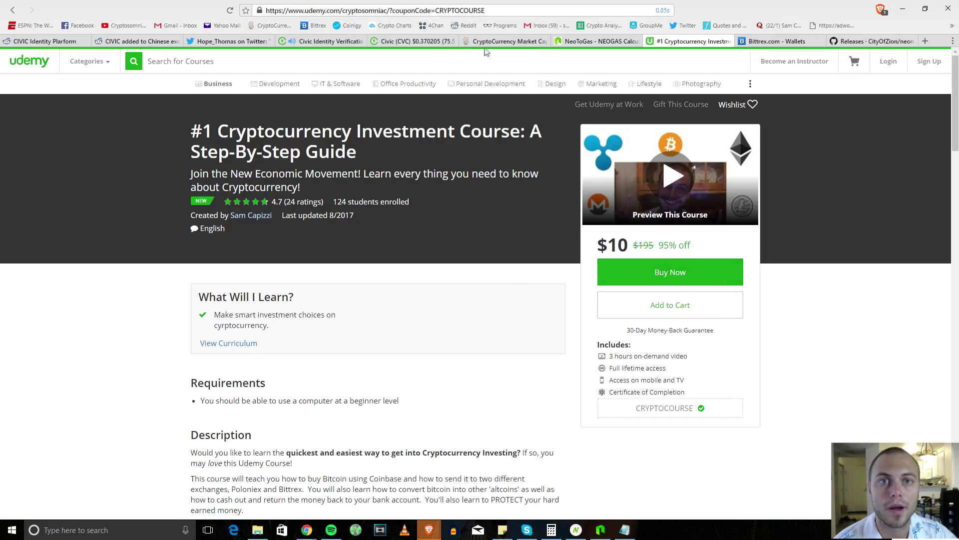
pyautogui.click(486, 43)
pyautogui.click(542, 160)
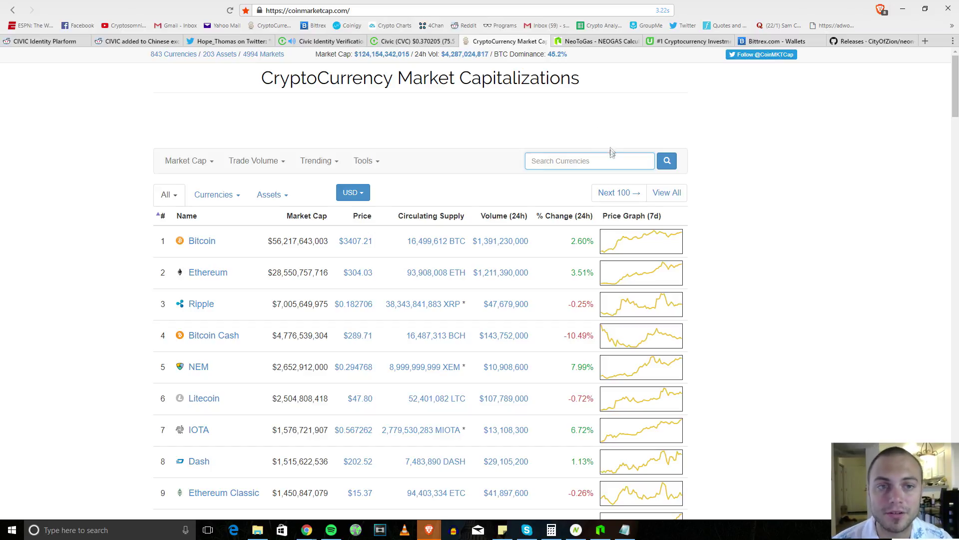
# Step: Leave the CoinMarketCap table and load the Cryptosomniac YouTube channel from the bookmarks bar
pyautogui.click(625, 129)
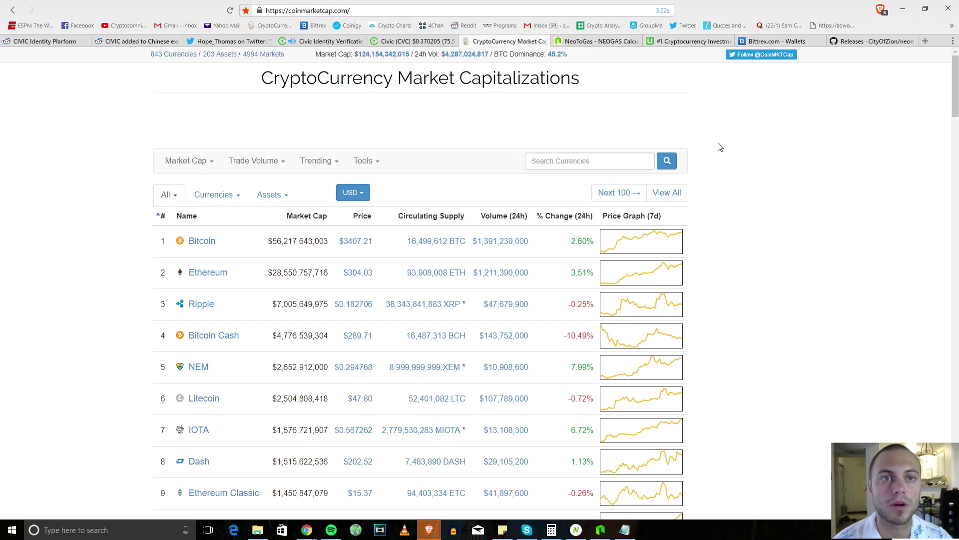
pyautogui.click(129, 29)
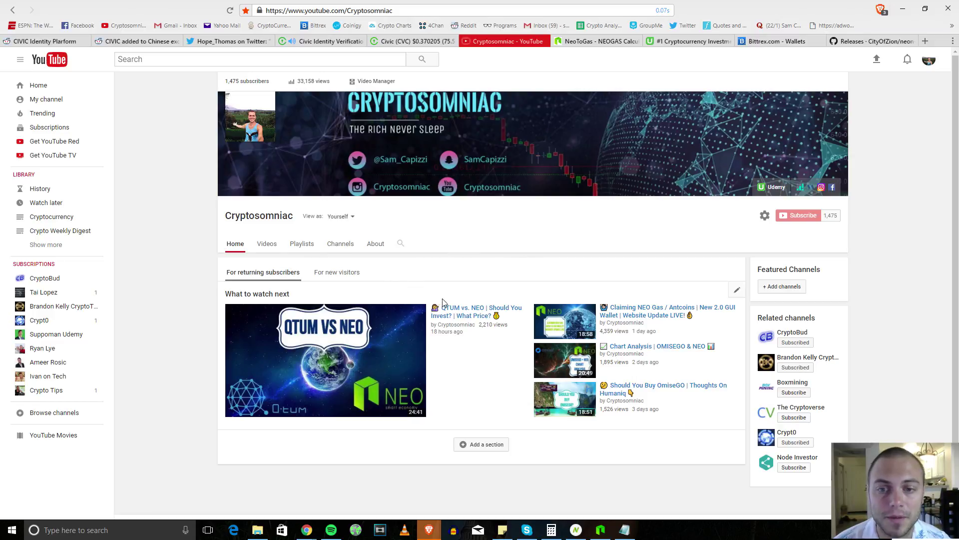
# Step: From the channel's Videos tab, open the 'QTUM vs. NEO' video and expand its full description
pyautogui.click(266, 253)
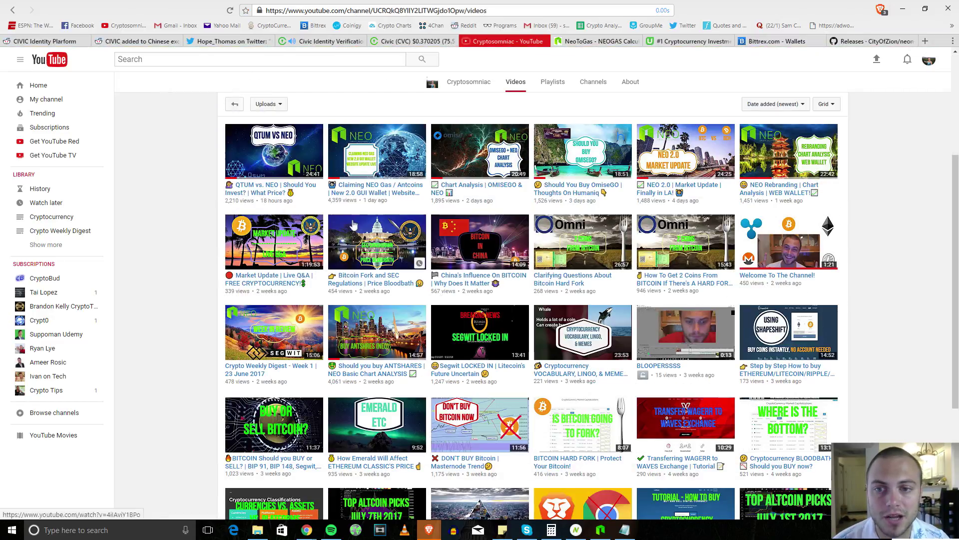
pyautogui.click(277, 192)
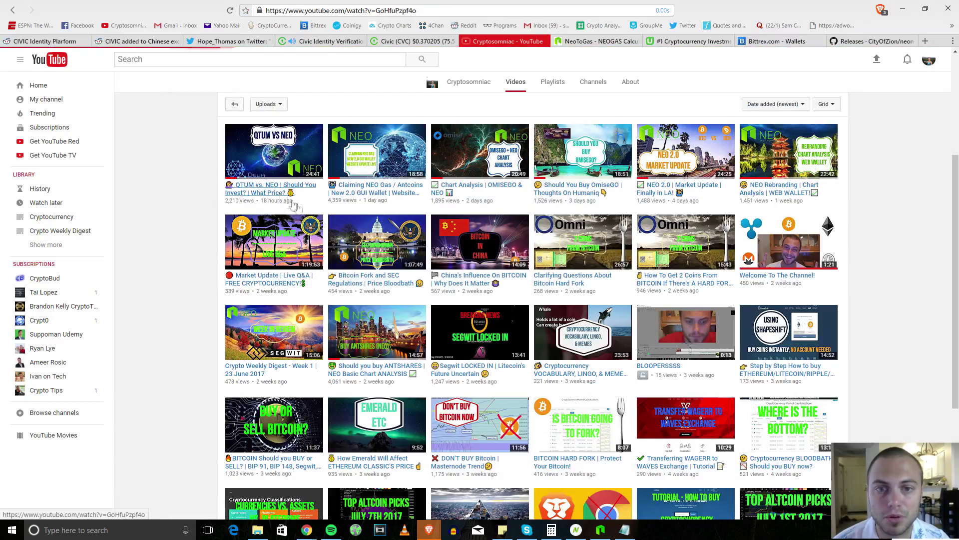
pyautogui.scroll(-2, 370, 350)
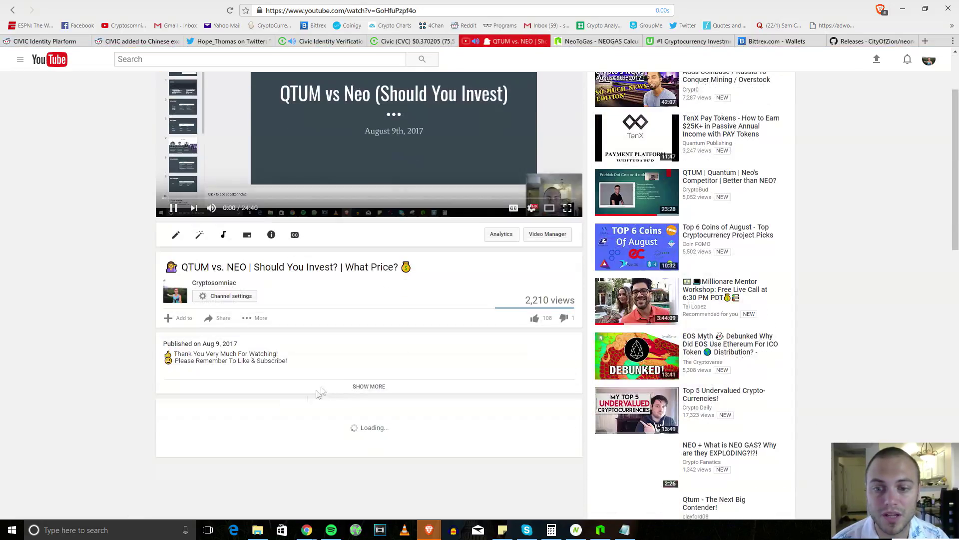
pyautogui.click(364, 389)
# Step: Read through the description, then go back to the channel's Videos grid
pyautogui.scroll(-1, 363, 391)
pyautogui.scroll(2, 349, 387)
pyautogui.scroll(-2, 250, 387)
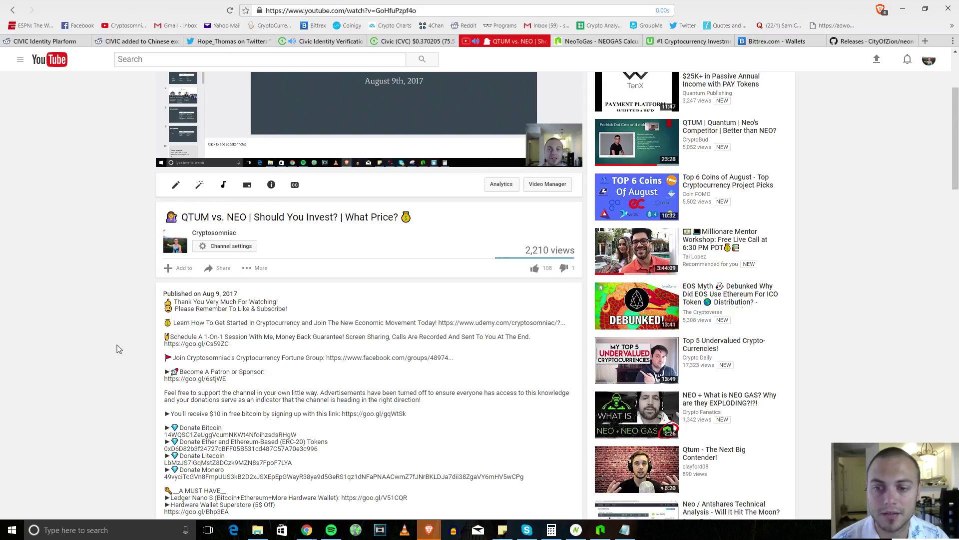
pyautogui.hotkey('alt', 'Left')
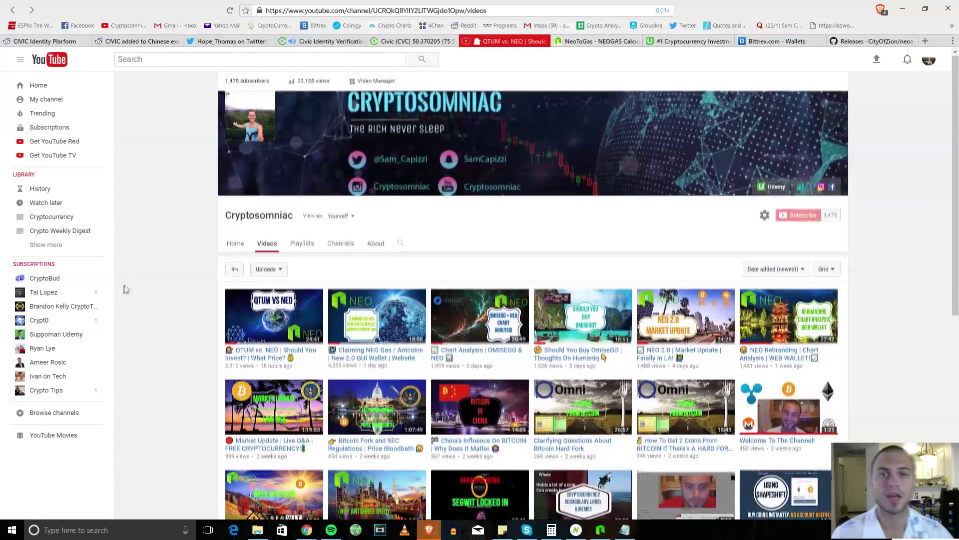